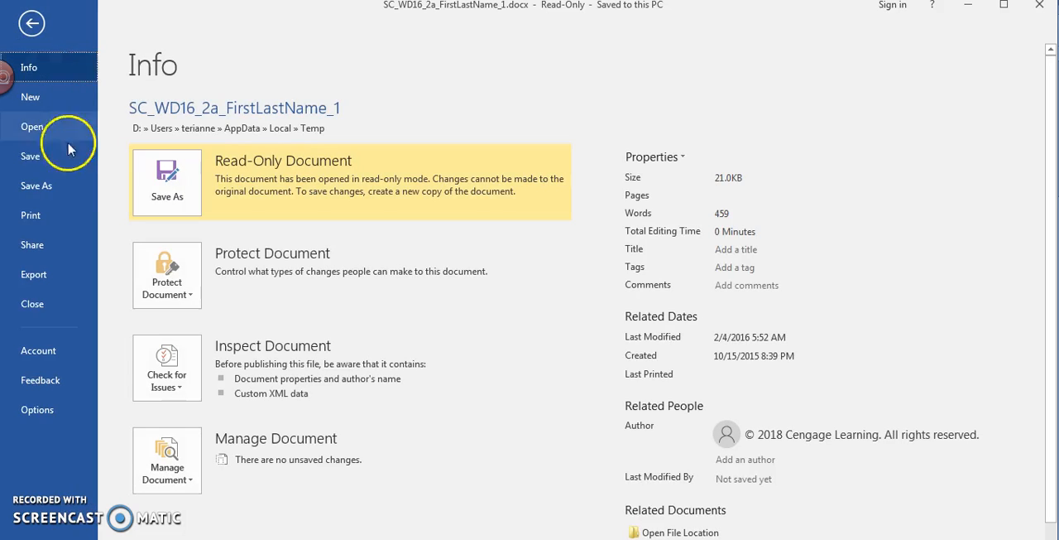
Step: Save a copy of the document on this PC, putting the student's full name in the file name and ending it with _2
{"action": "left_click", "coordinate": [62, 183]}
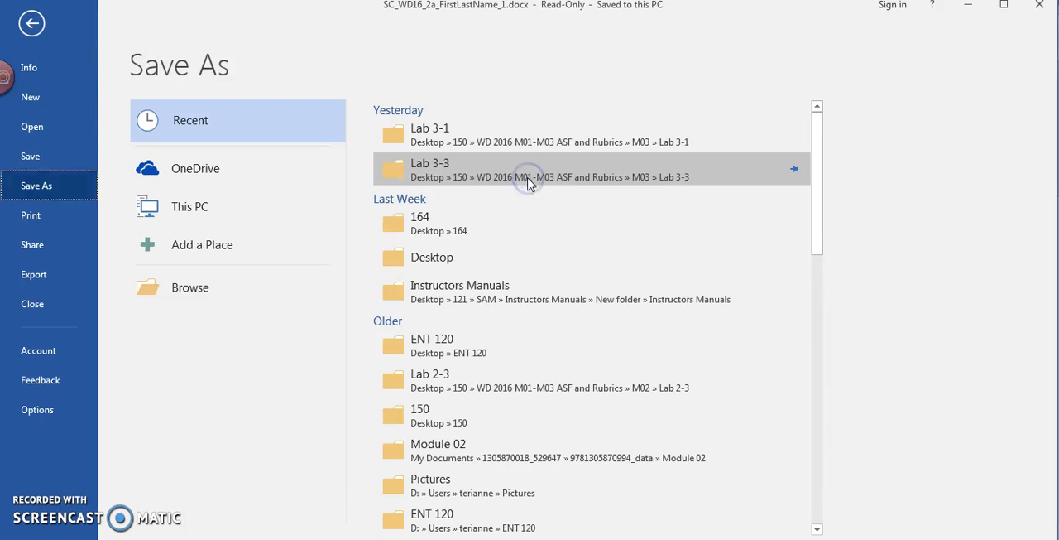
{"action": "left_click", "coordinate": [277, 208]}
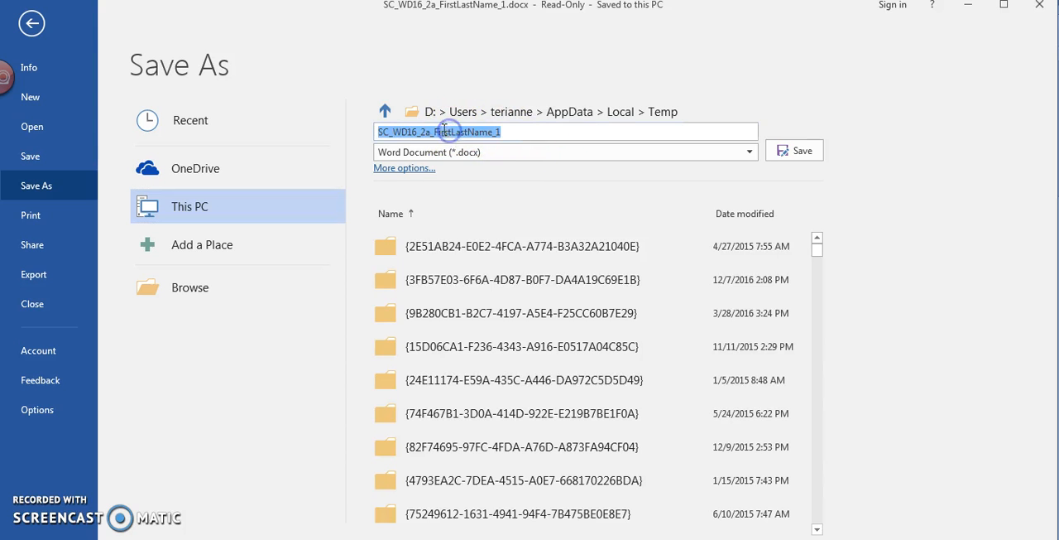
{"action": "double_click", "coordinate": [469, 132]}
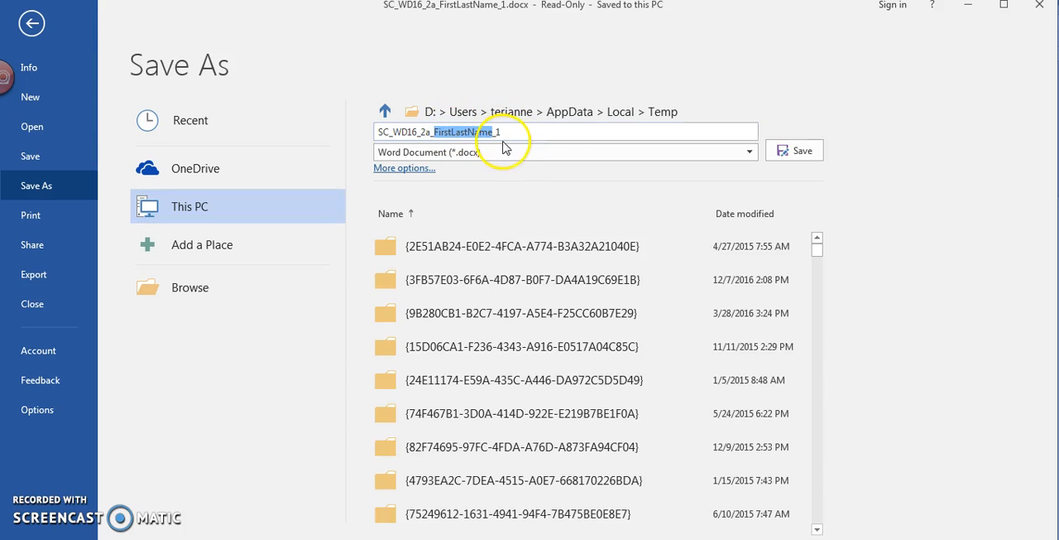
{"action": "type", "text": "TerianneBrown"}
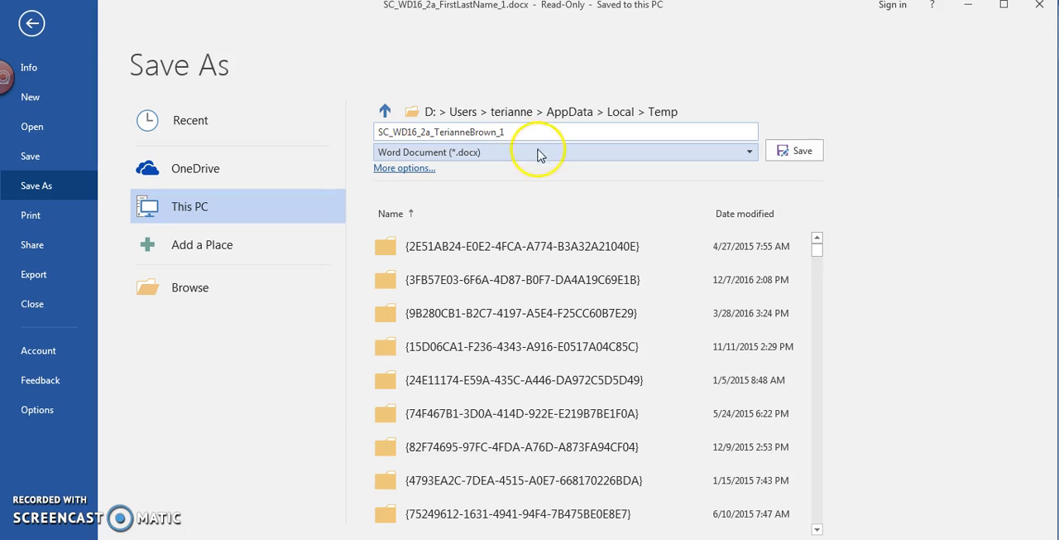
{"action": "key", "text": "BackSpace"}
{"action": "type", "text": "2"}
{"action": "left_click", "coordinate": [797, 151]}
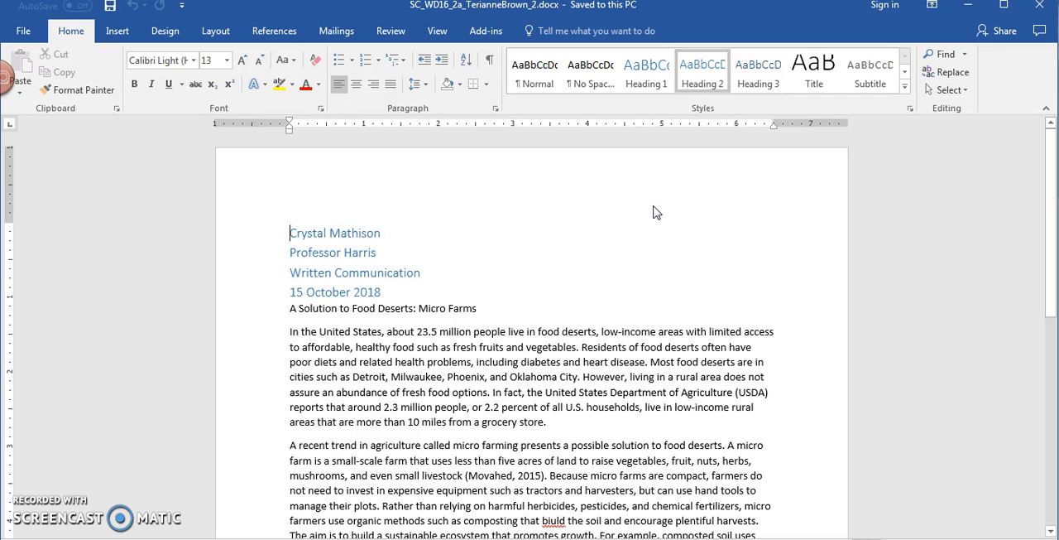
Step: Modify the Normal style to use the Times New Roman font at 12 points
{"action": "left_click", "coordinate": [534, 75]}
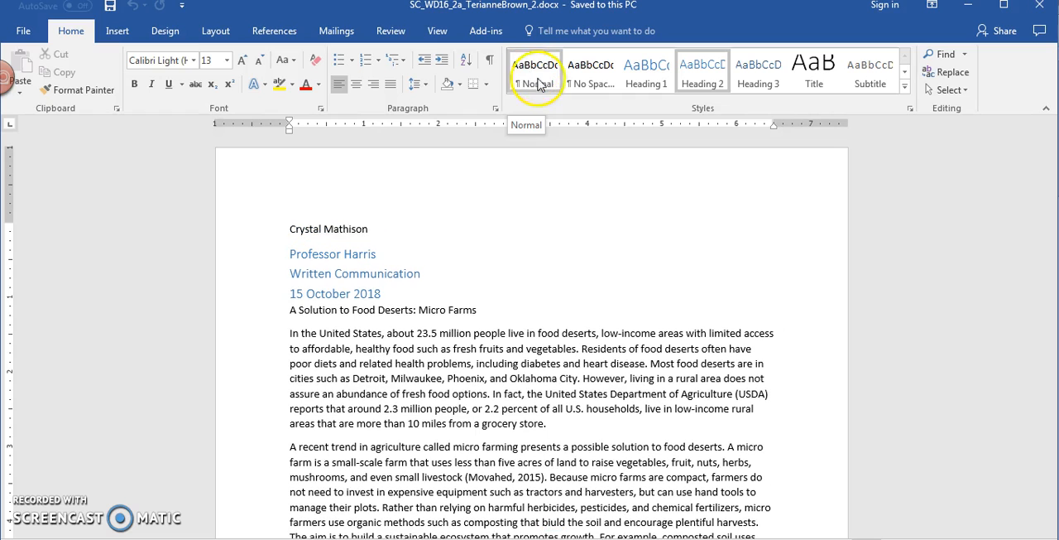
{"action": "right_click", "coordinate": [543, 76]}
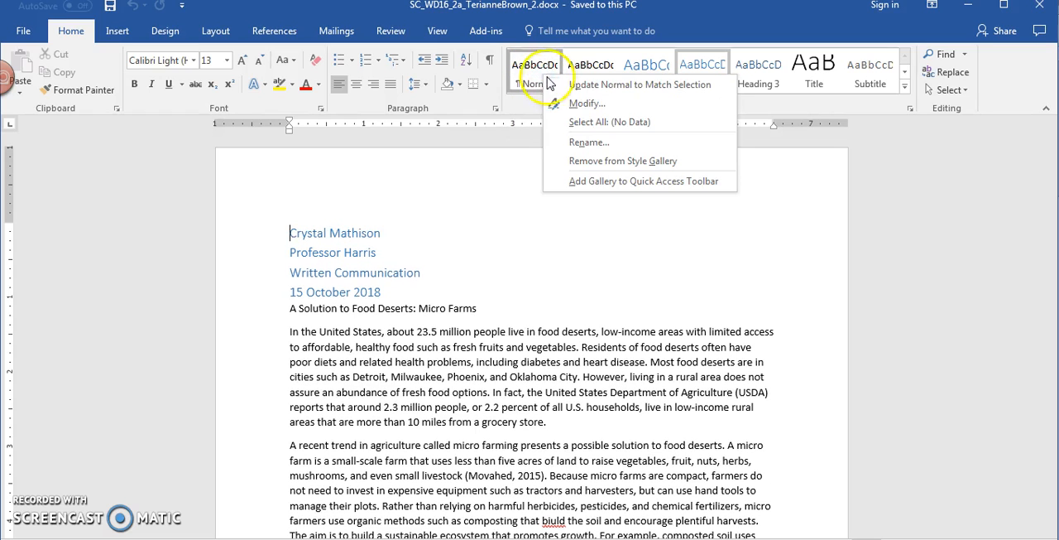
{"action": "left_click", "coordinate": [607, 105]}
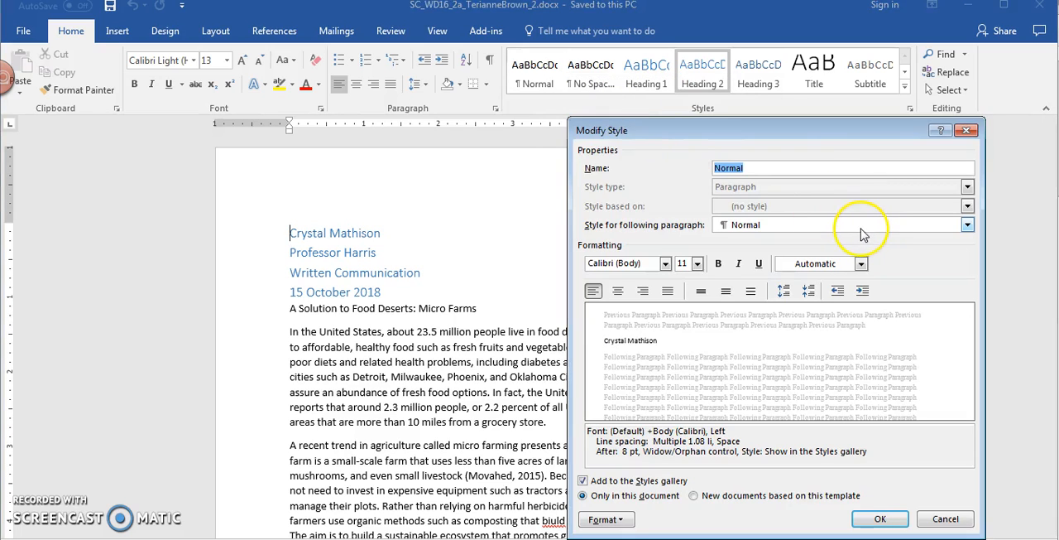
{"action": "left_click", "coordinate": [625, 264]}
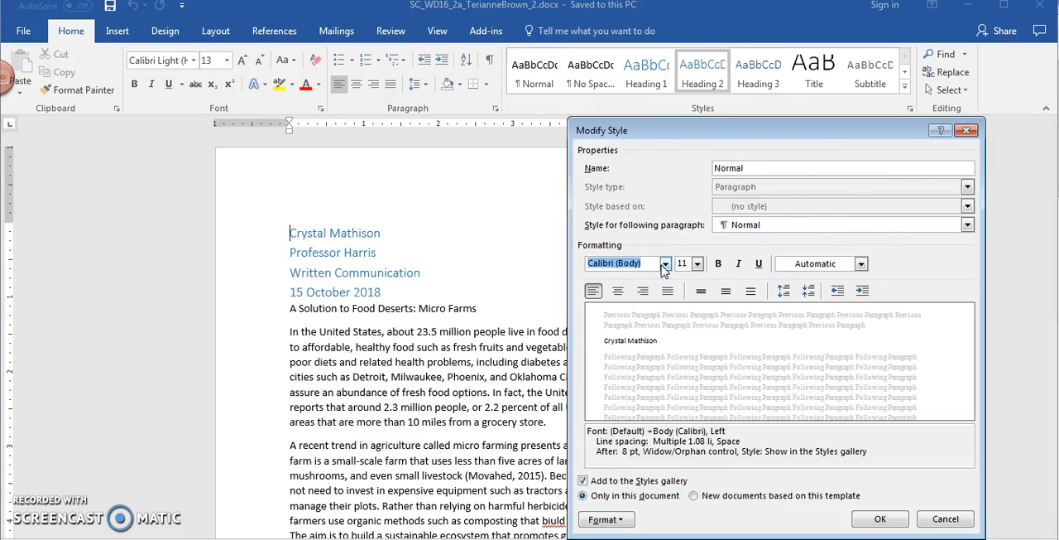
{"action": "left_click", "coordinate": [664, 263]}
{"action": "left_click", "coordinate": [705, 313]}
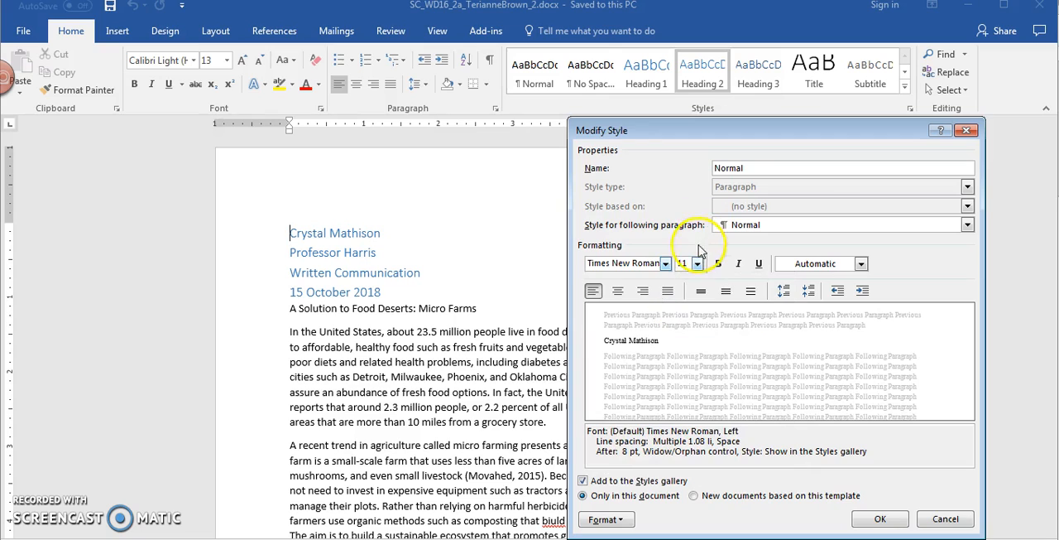
{"action": "left_click", "coordinate": [698, 263]}
{"action": "left_click", "coordinate": [684, 320]}
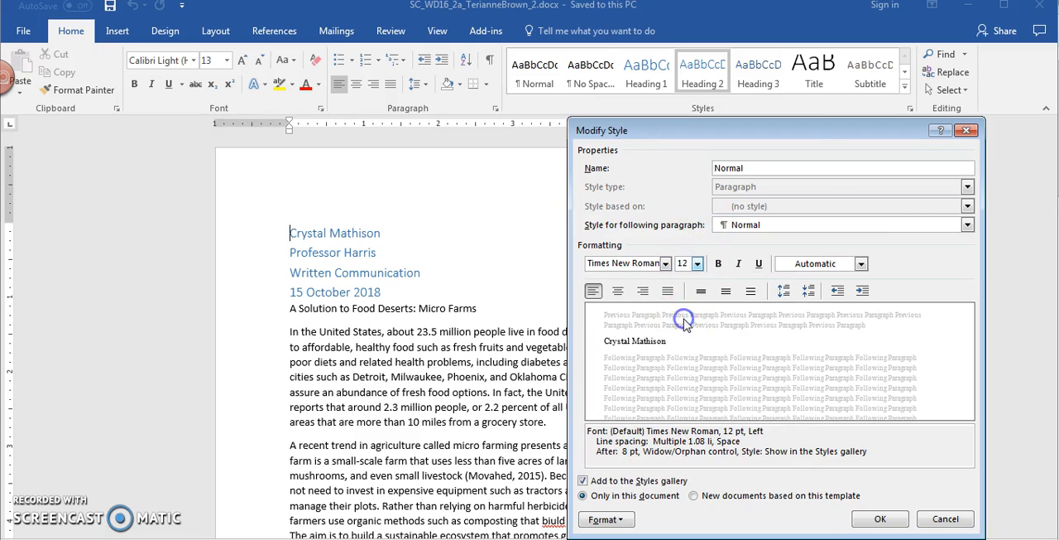
Step: Set No Spacing as the style for the paragraph following Normal
{"action": "left_click", "coordinate": [861, 263]}
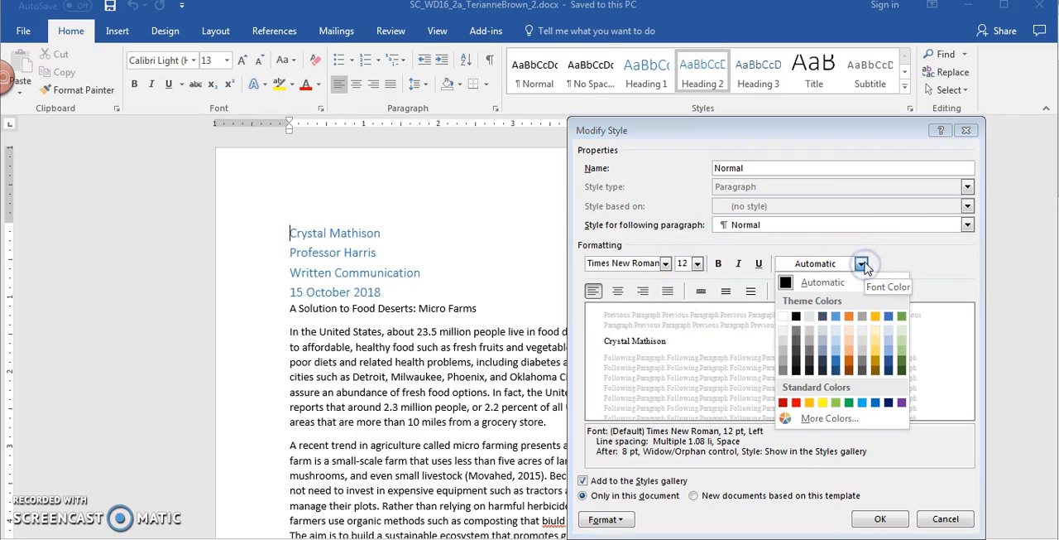
{"action": "left_click", "coordinate": [852, 222]}
{"action": "left_click", "coordinate": [853, 225]}
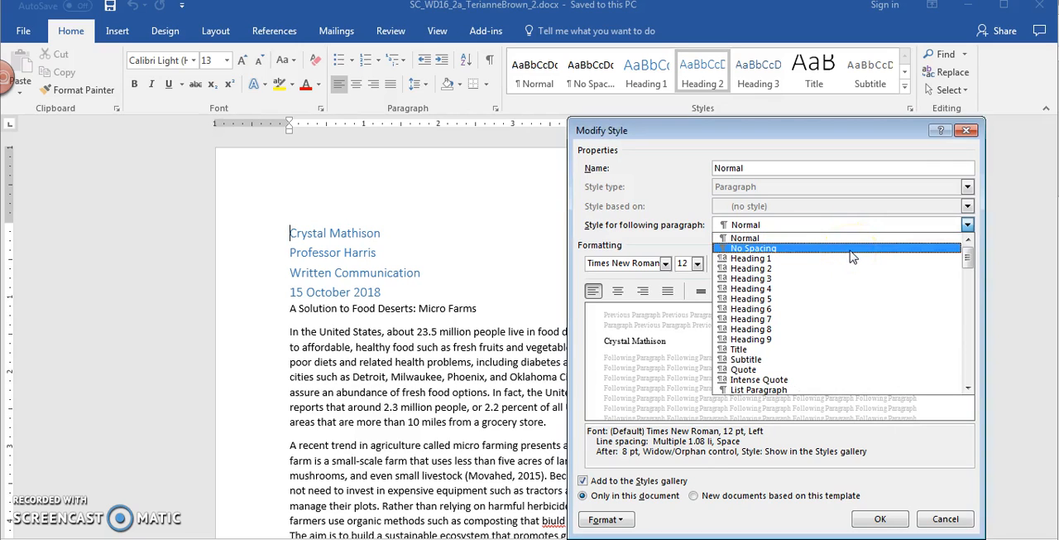
{"action": "left_click", "coordinate": [853, 248]}
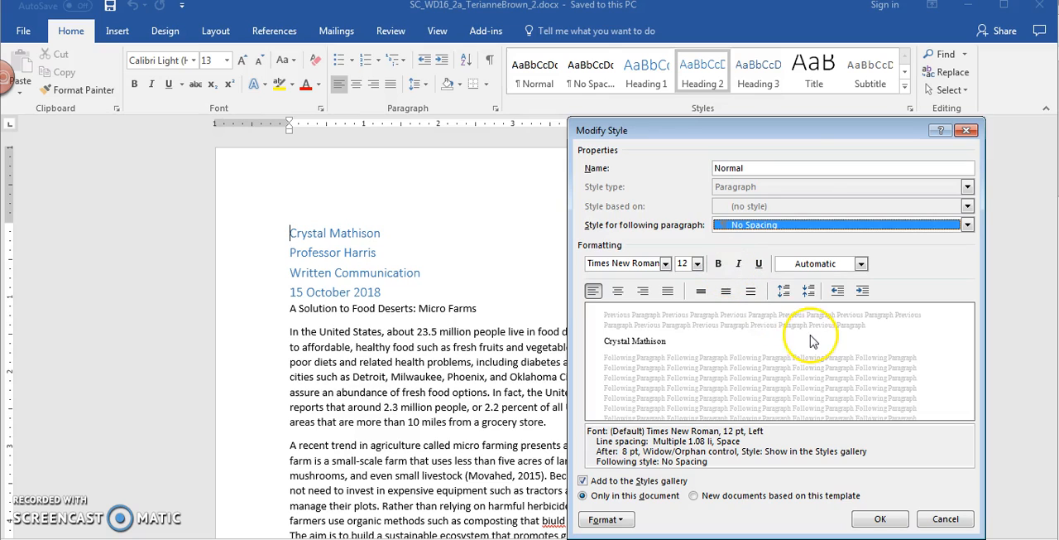
Step: Give the Normal style double line spacing with 0 pt after paragraphs, and apply the style changes
{"action": "left_click", "coordinate": [608, 521]}
{"action": "left_click", "coordinate": [629, 376]}
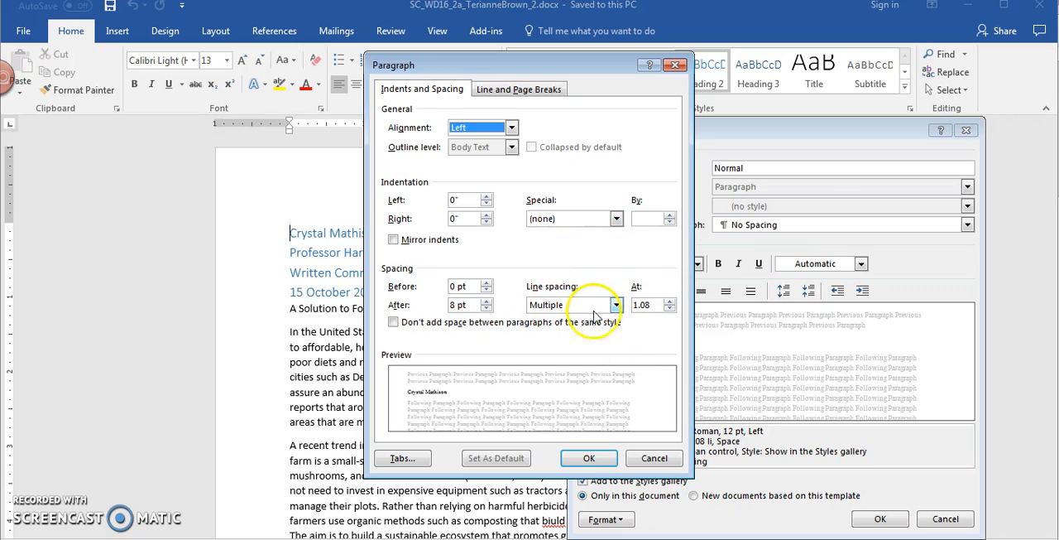
{"action": "left_click", "coordinate": [615, 306]}
{"action": "left_click", "coordinate": [605, 340]}
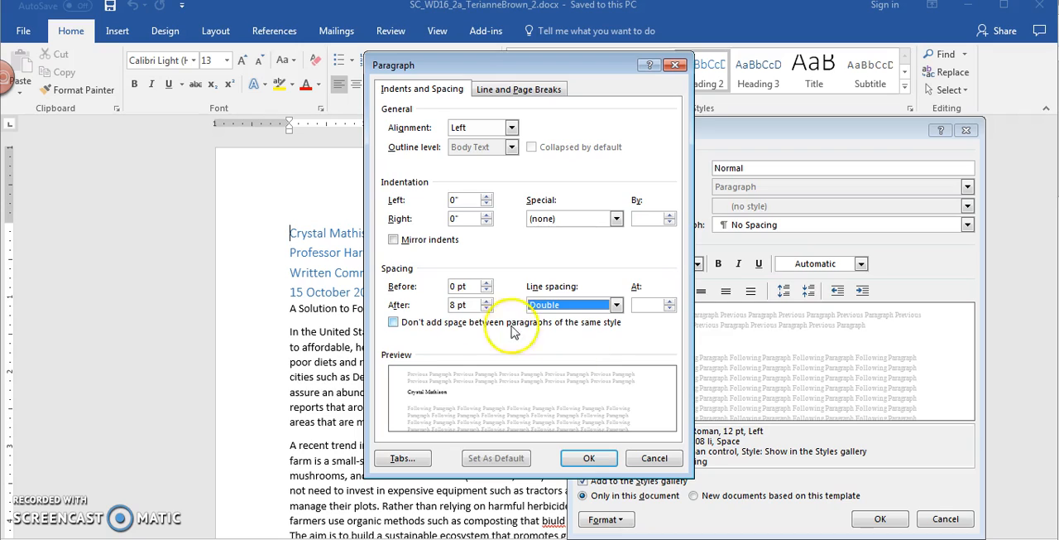
{"action": "left_click_drag", "start_coordinate": [468, 305], "coordinate": [418, 308]}
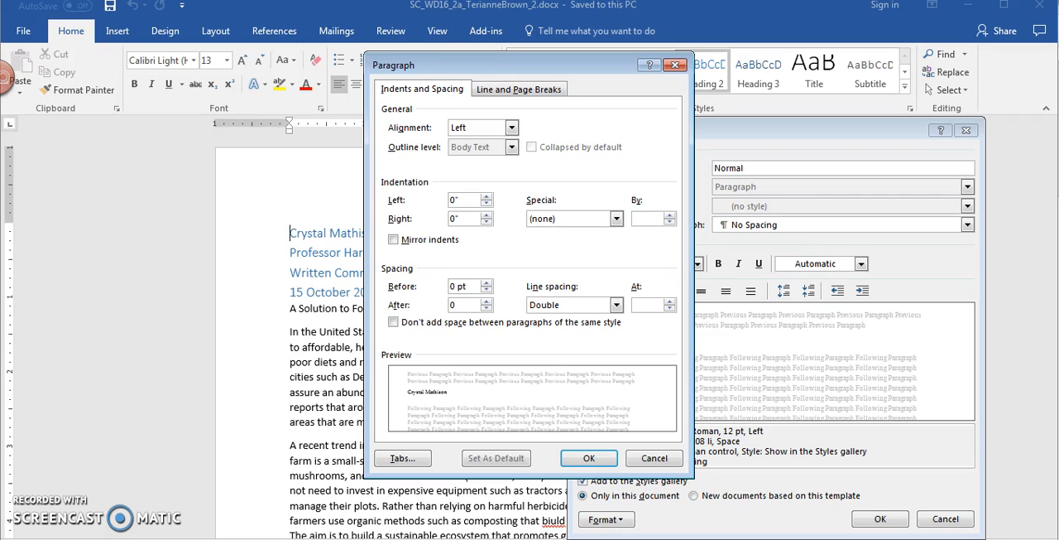
{"action": "type", "text": "0"}
{"action": "left_click", "coordinate": [589, 458]}
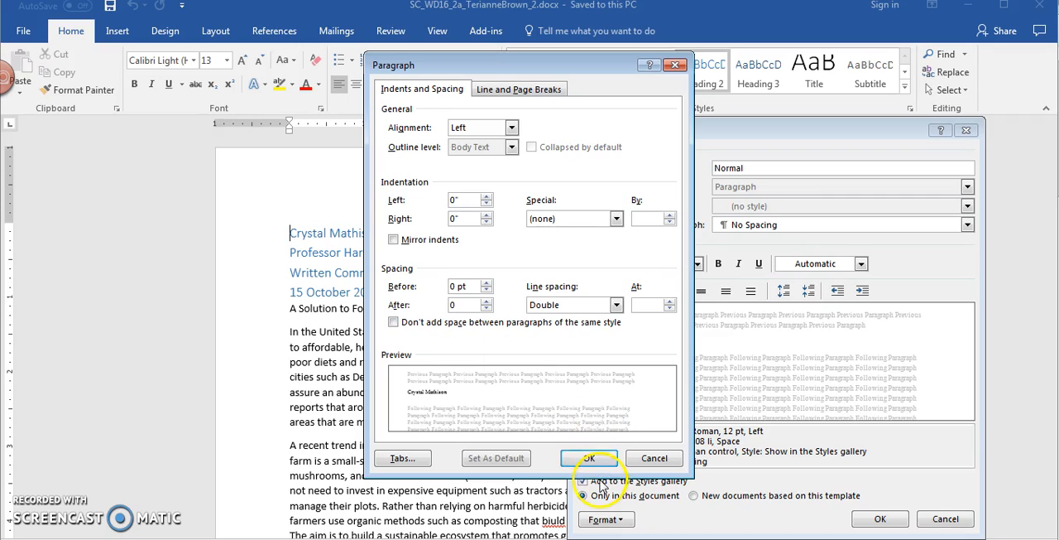
{"action": "left_click", "coordinate": [894, 522]}
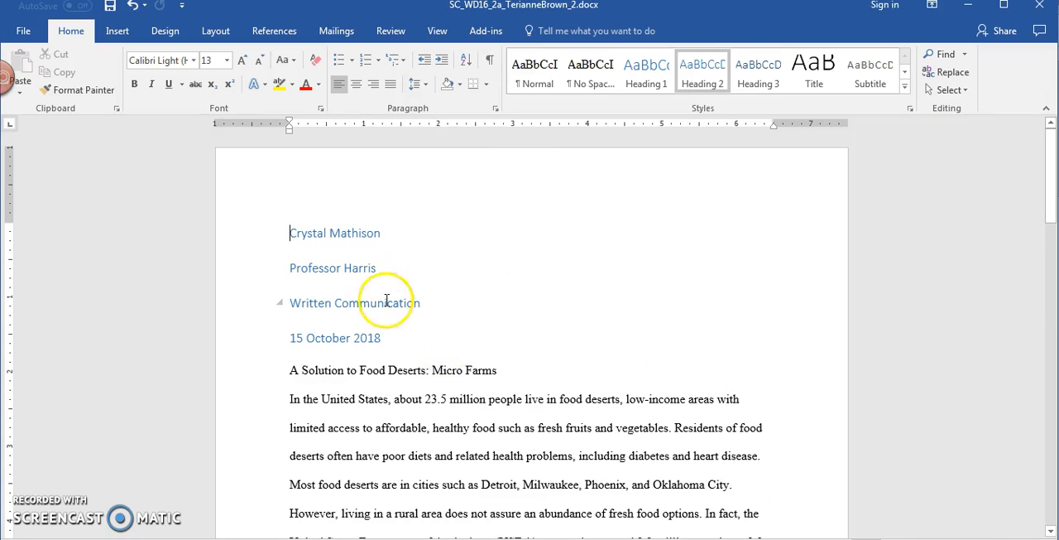
Step: Apply the Normal style to the four lines above the paper's title, from the author's name to the date
{"action": "left_click", "coordinate": [301, 239]}
{"action": "left_click_drag", "start_coordinate": [305, 242], "coordinate": [166, 237]}
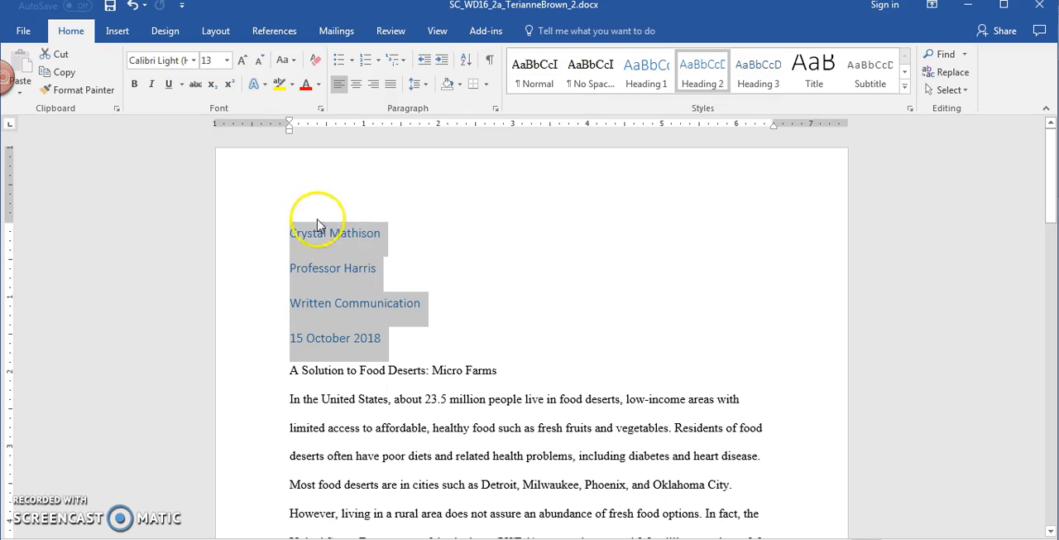
{"action": "left_click", "coordinate": [537, 73]}
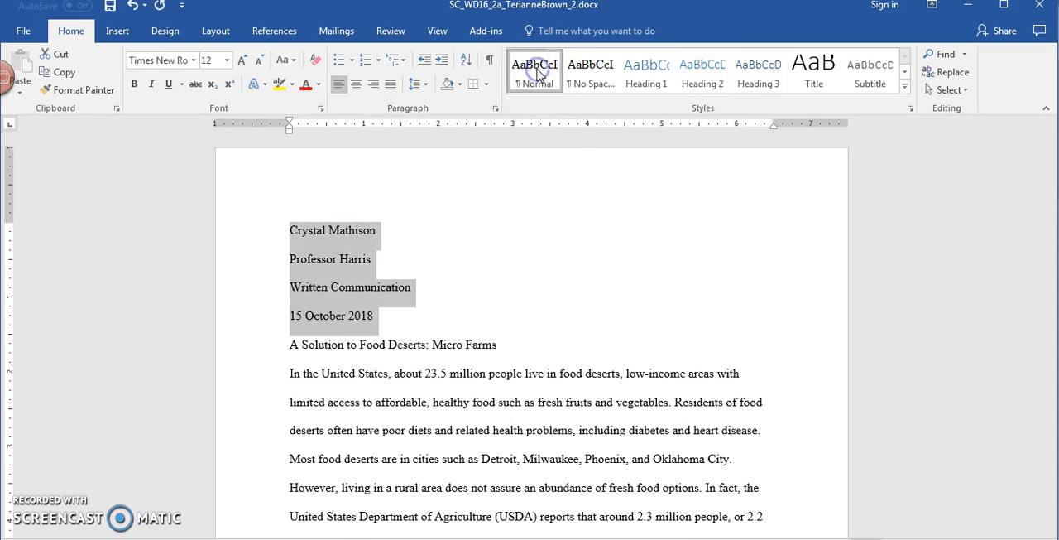
{"action": "left_click", "coordinate": [464, 289]}
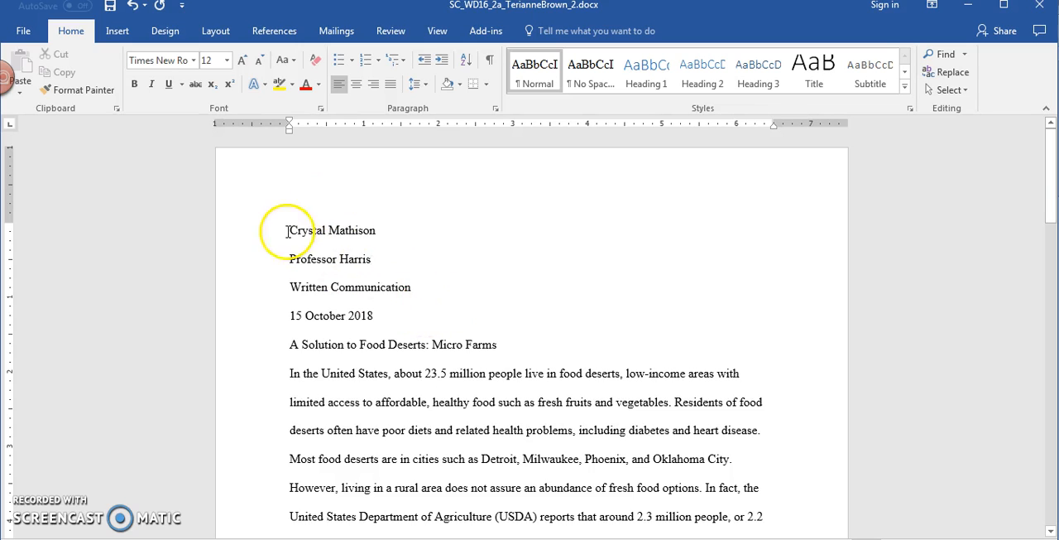
{"action": "left_click_drag", "start_coordinate": [283, 229], "coordinate": [470, 313]}
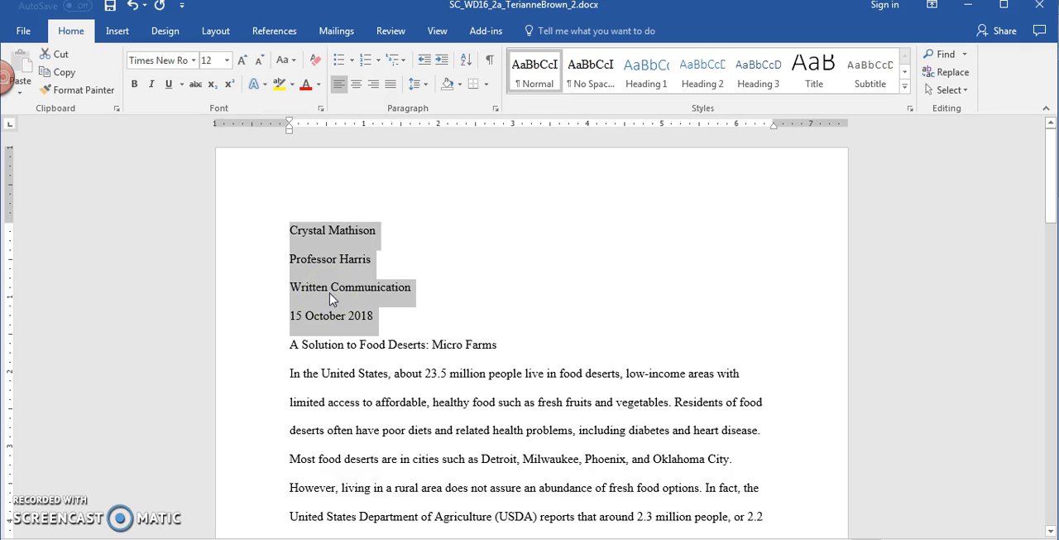
{"action": "left_click", "coordinate": [346, 315]}
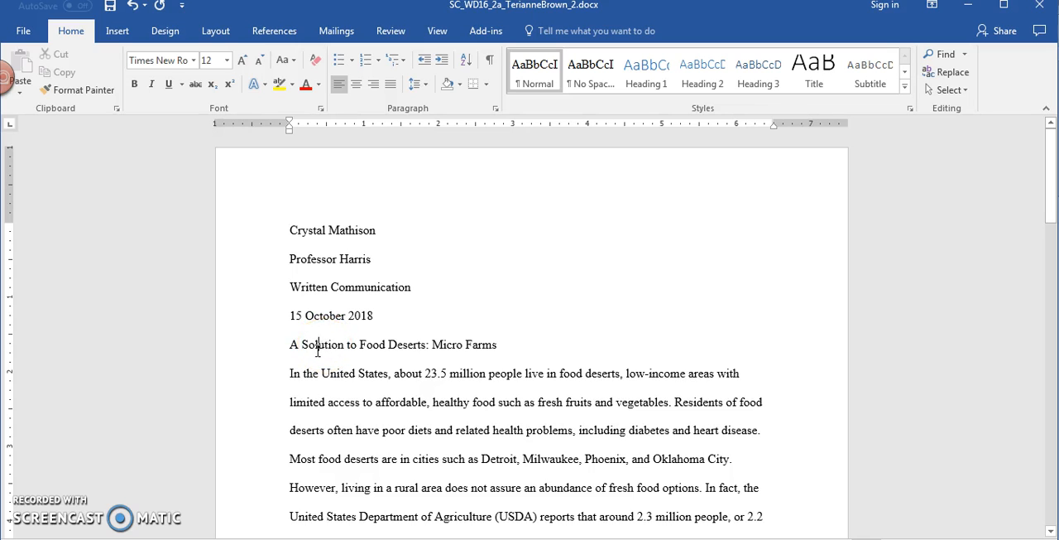
Step: Center the title line "A Solution to Food Deserts: Micro Farms"
{"action": "left_click", "coordinate": [268, 343]}
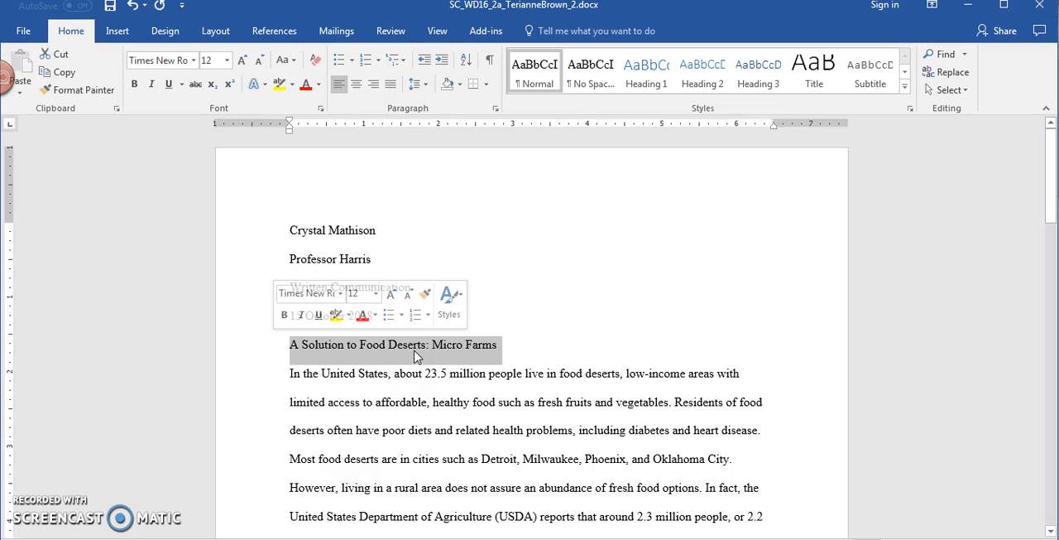
{"action": "left_click", "coordinate": [355, 86]}
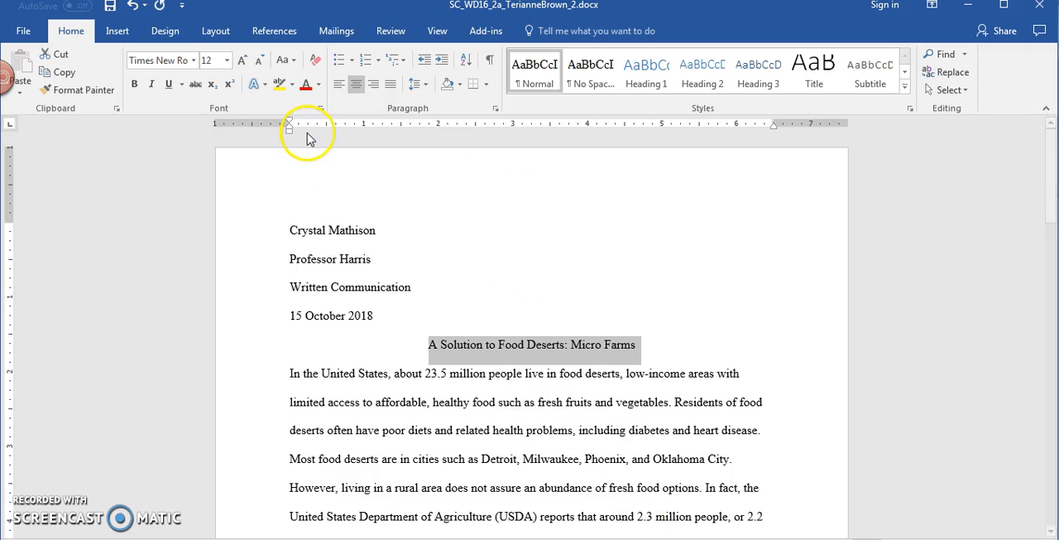
{"action": "left_click", "coordinate": [553, 315]}
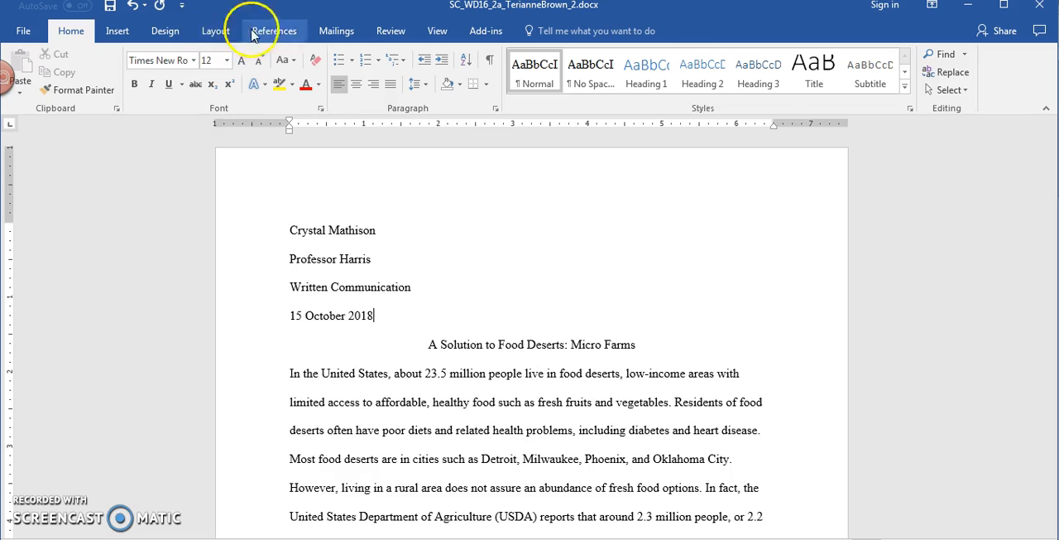
Step: Open the page header for editing and enter the author's last name followed by a space, aligned to the right margin
{"action": "left_click", "coordinate": [115, 33]}
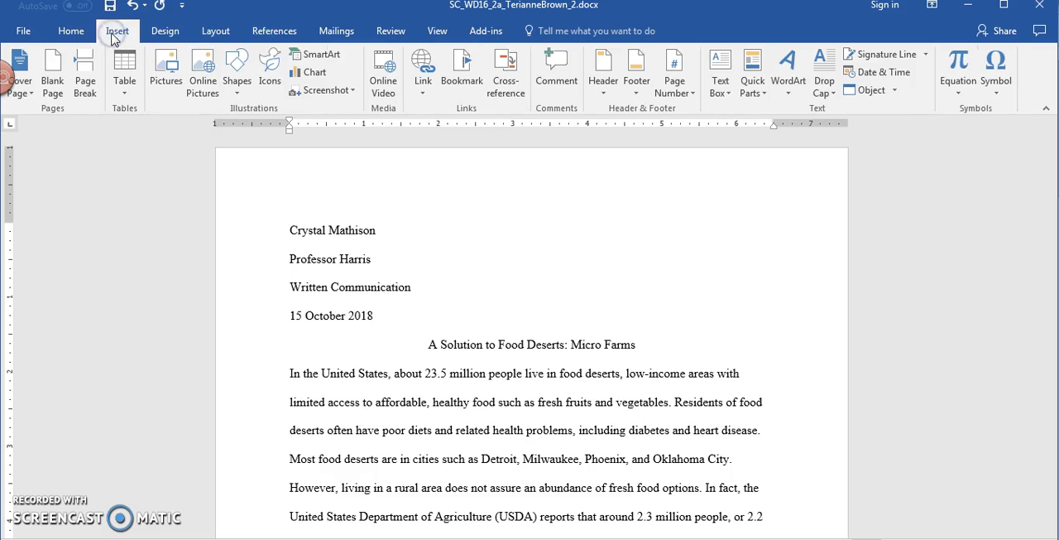
{"action": "left_click", "coordinate": [605, 89]}
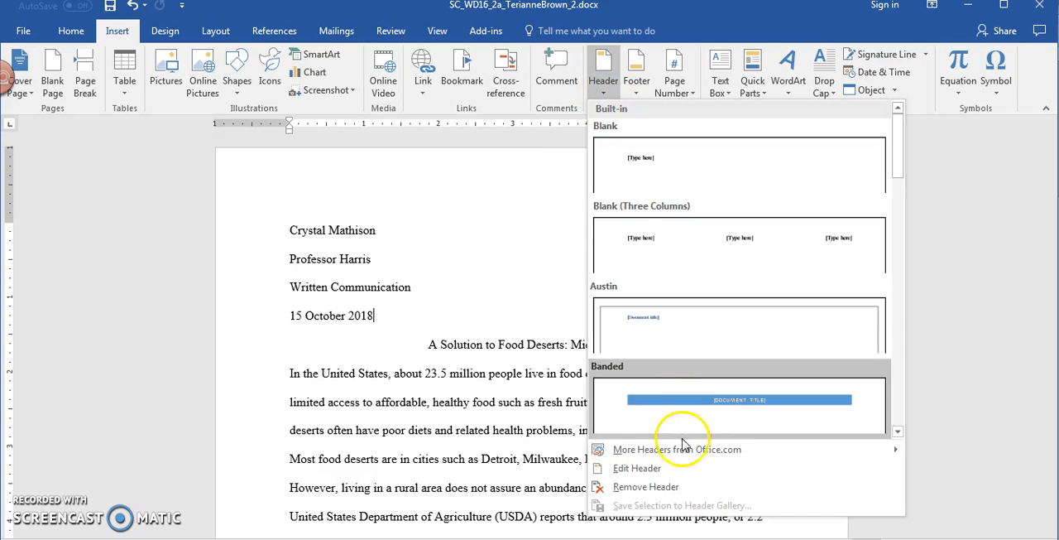
{"action": "left_click", "coordinate": [662, 469]}
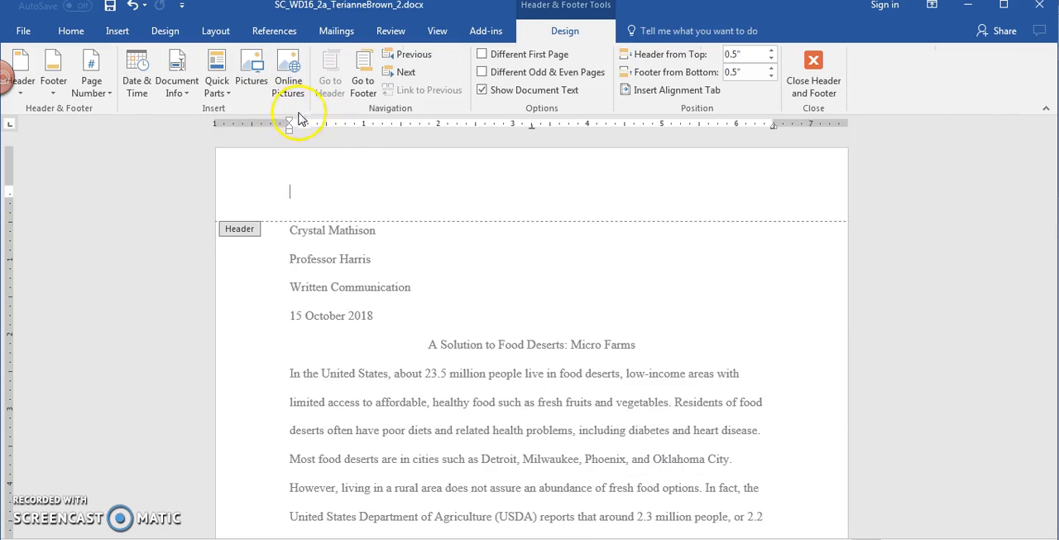
{"action": "left_click", "coordinate": [75, 32]}
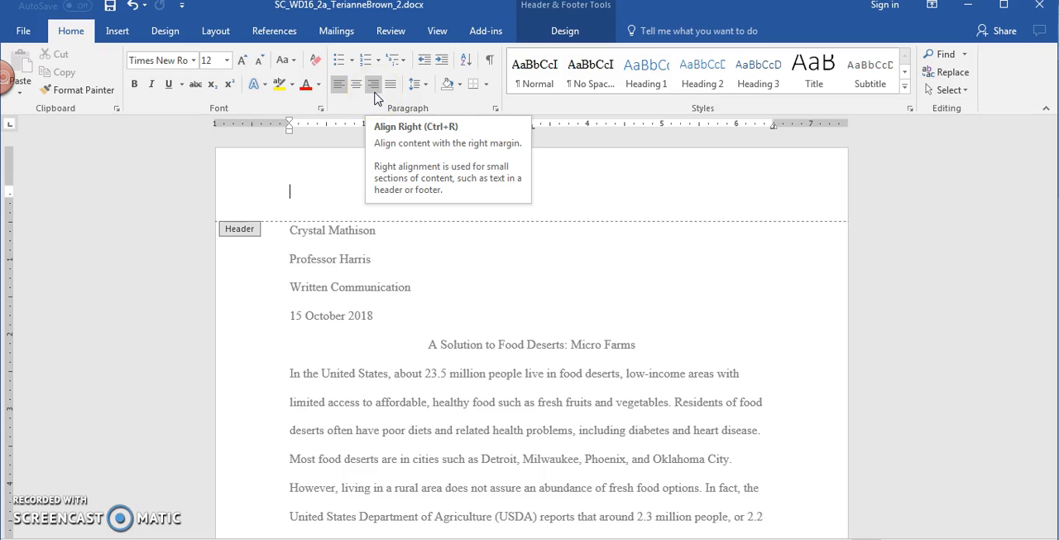
{"action": "left_click", "coordinate": [374, 93]}
{"action": "type", "text": "Mathis"}
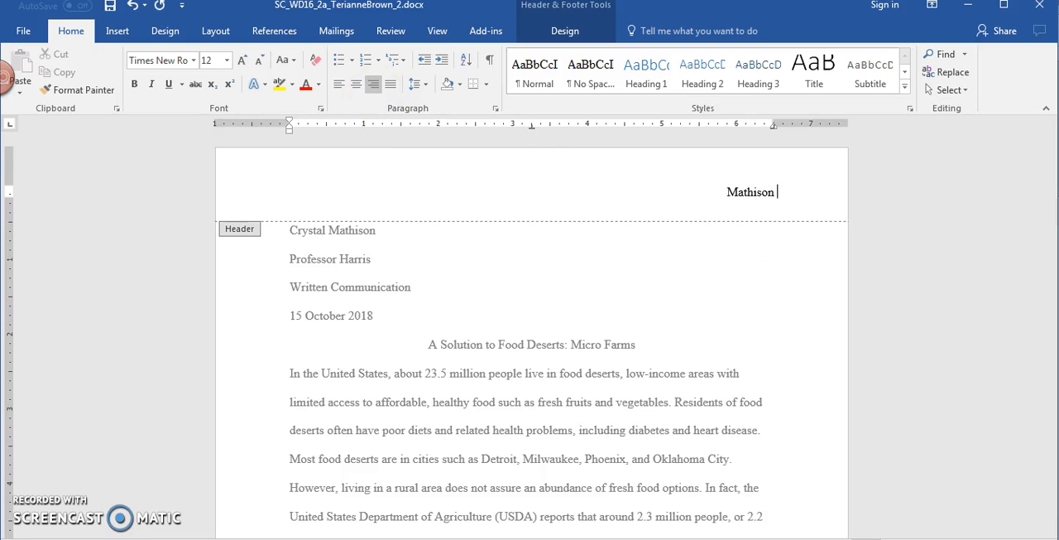
{"action": "type", "text": "on"}
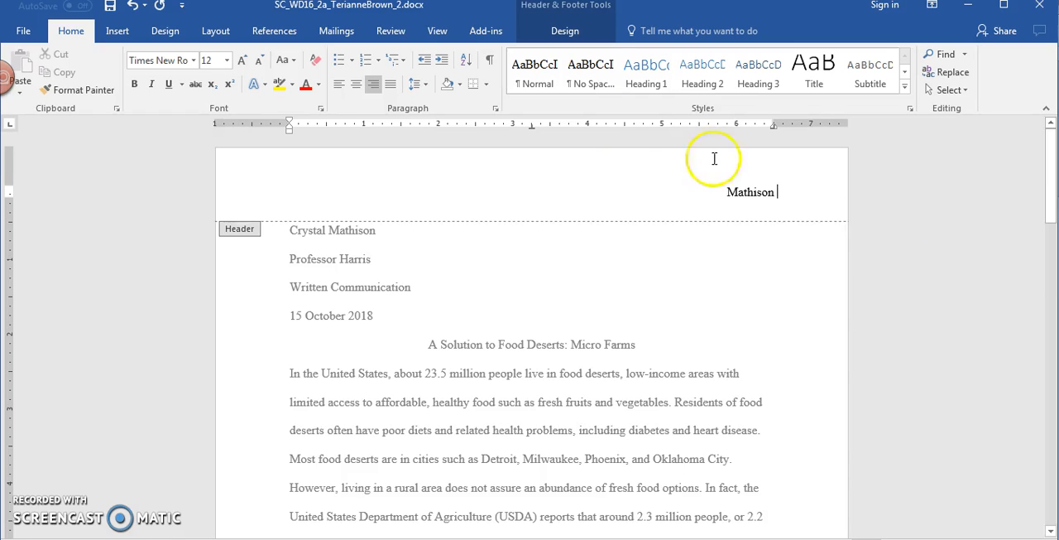
Step: Insert a Plain Number page number at the current position after the last name in the header, and close the header
{"action": "left_click", "coordinate": [563, 34]}
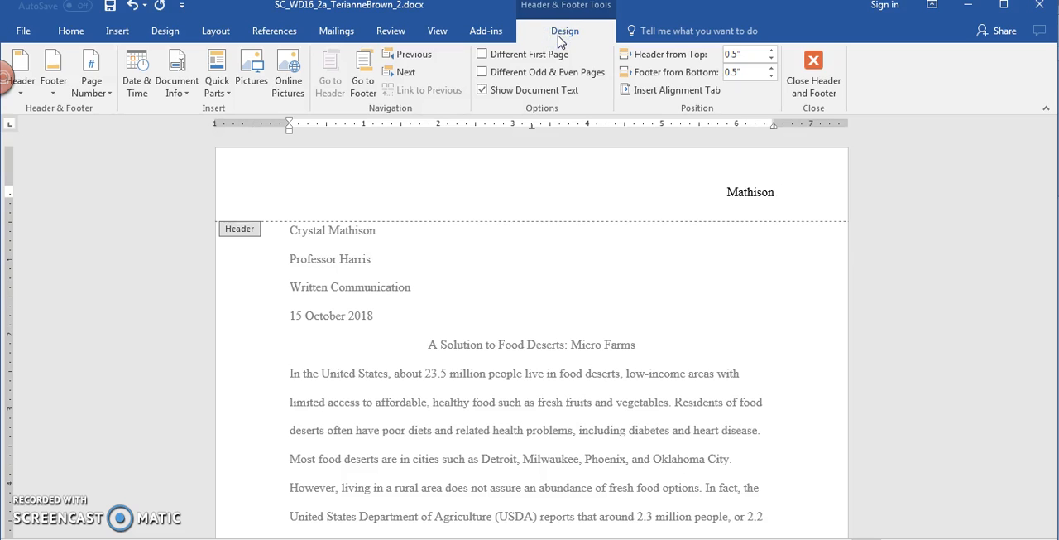
{"action": "left_click", "coordinate": [101, 86]}
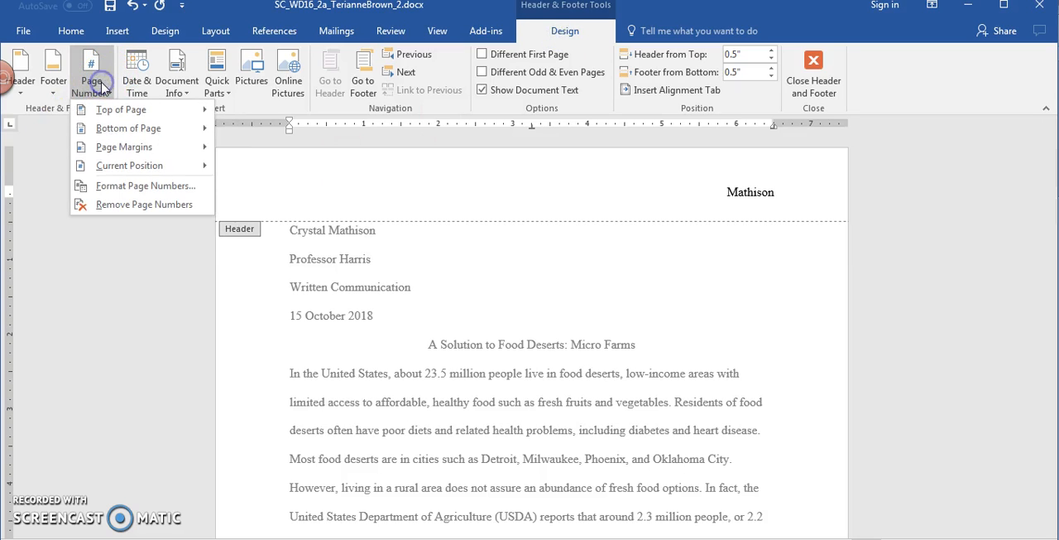
{"action": "mouse_move", "coordinate": [120, 166]}
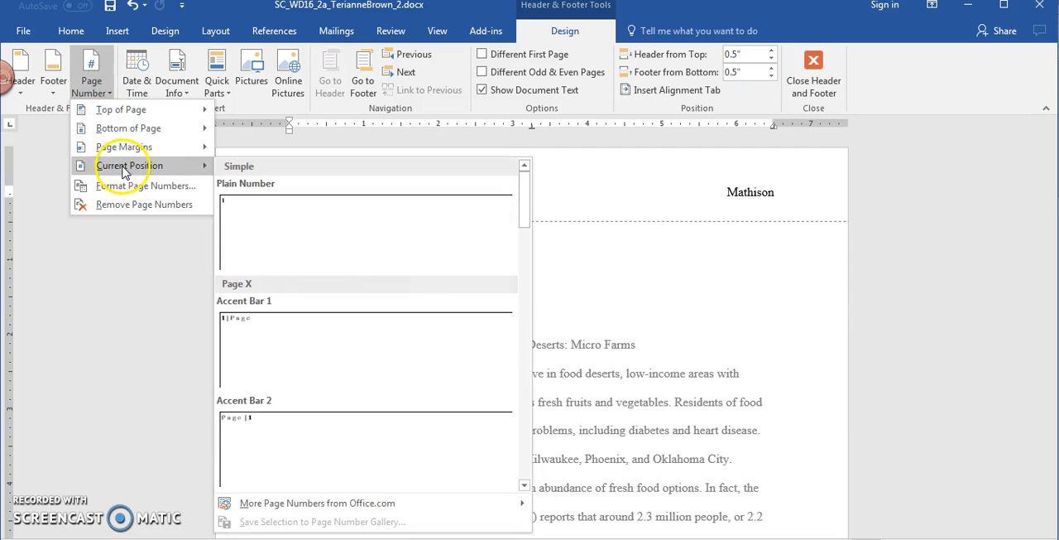
{"action": "left_click", "coordinate": [272, 228]}
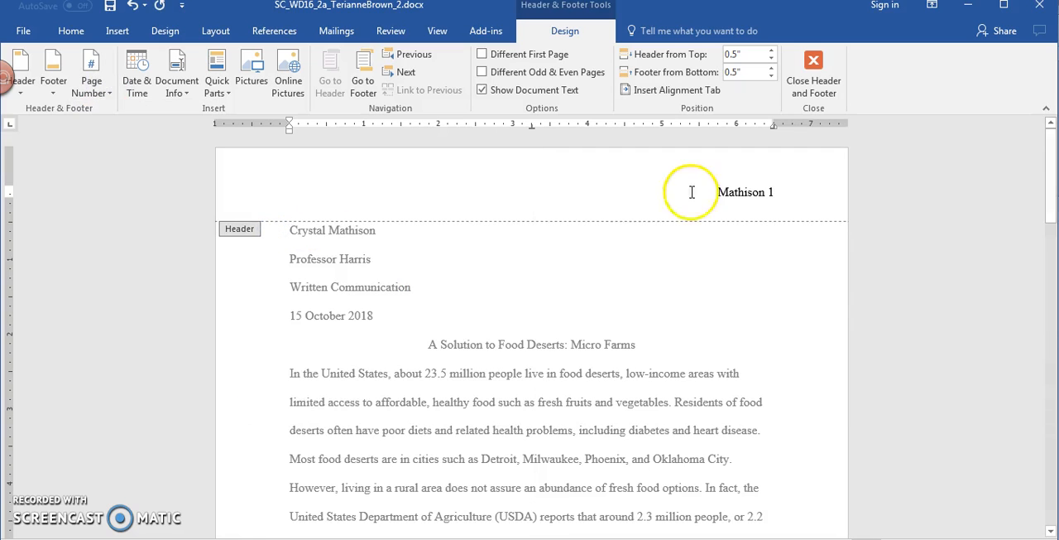
{"action": "left_click", "coordinate": [811, 79]}
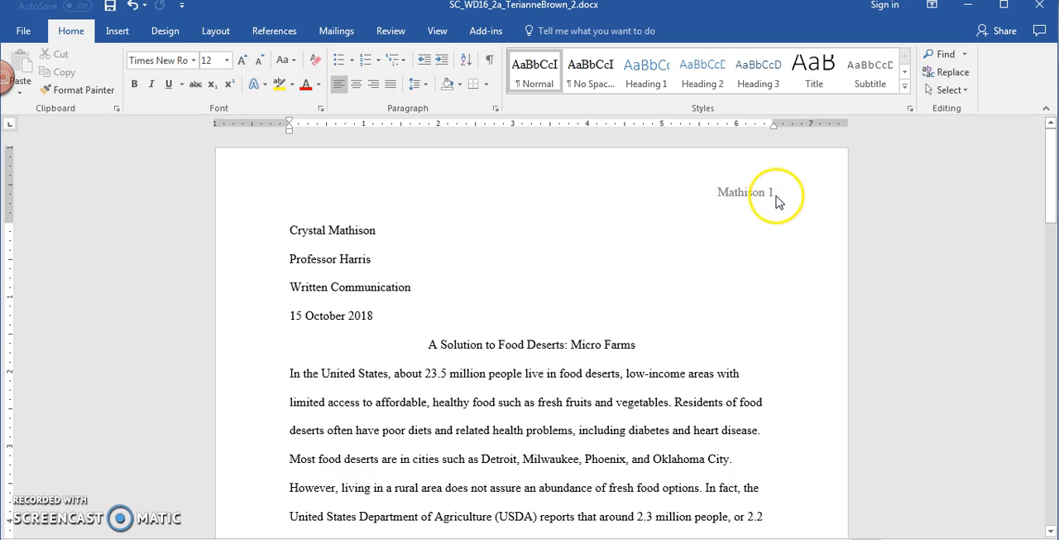
{"action": "left_click_drag", "start_coordinate": [289, 231], "coordinate": [448, 319]}
{"action": "left_click", "coordinate": [407, 328]}
{"action": "left_click_drag", "start_coordinate": [287, 228], "coordinate": [425, 331]}
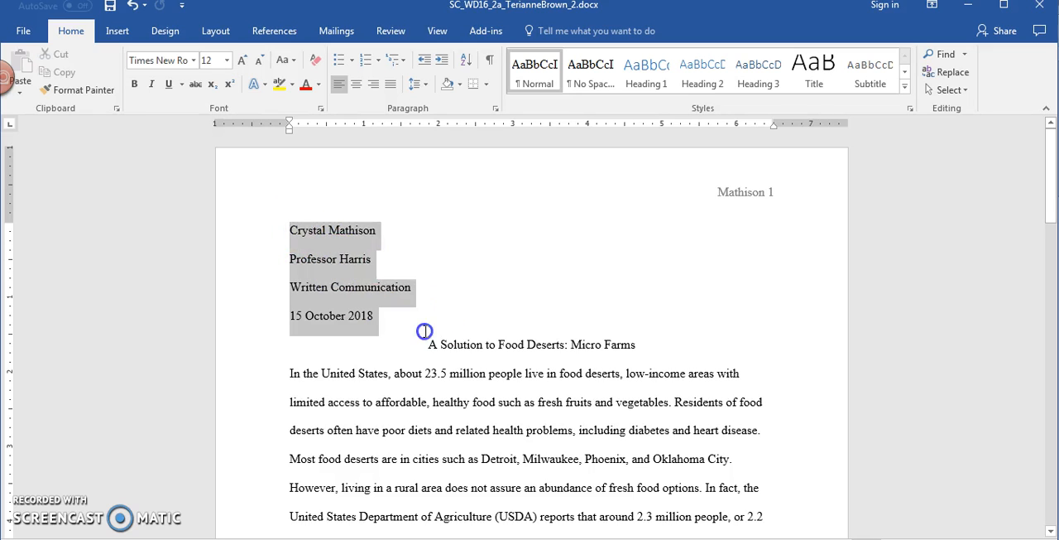
{"action": "left_click", "coordinate": [356, 297]}
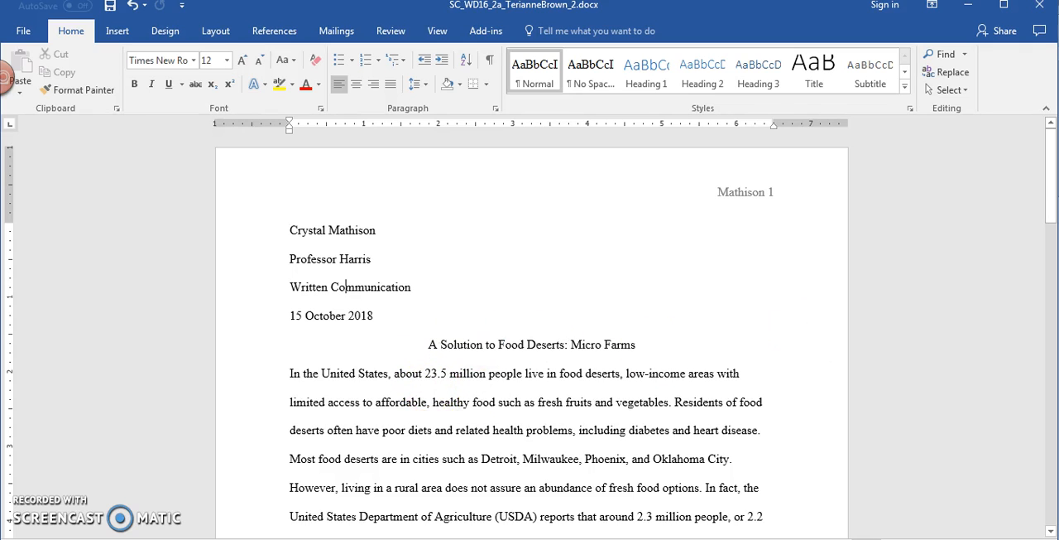
Step: Apply a 0.5" first-line indent to all body paragraphs, from "In the United States" up to the line before "Works Cited"
{"action": "left_click_drag", "start_coordinate": [1052, 194], "coordinate": [1048, 200]}
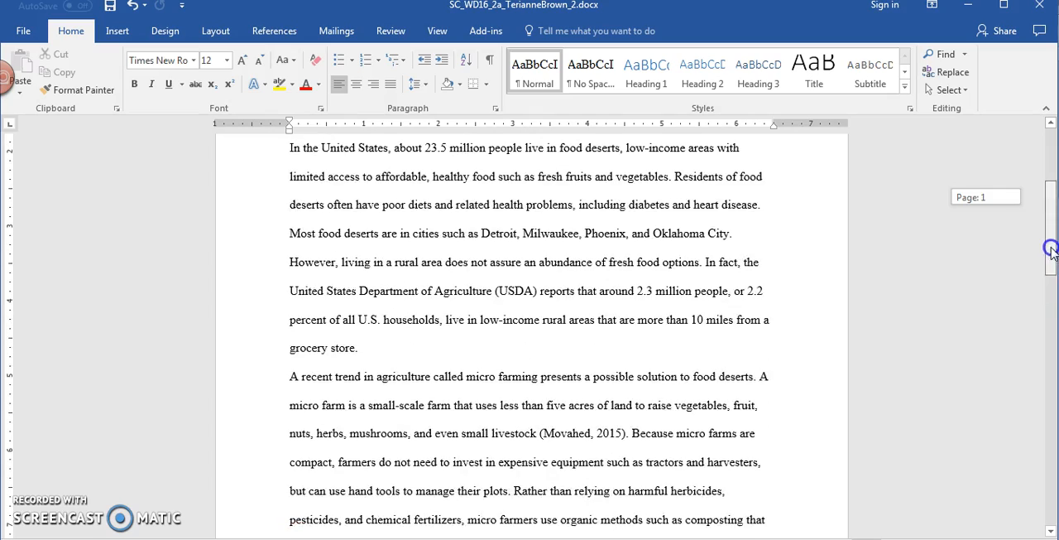
{"action": "left_click_drag", "start_coordinate": [286, 156], "coordinate": [600, 273]}
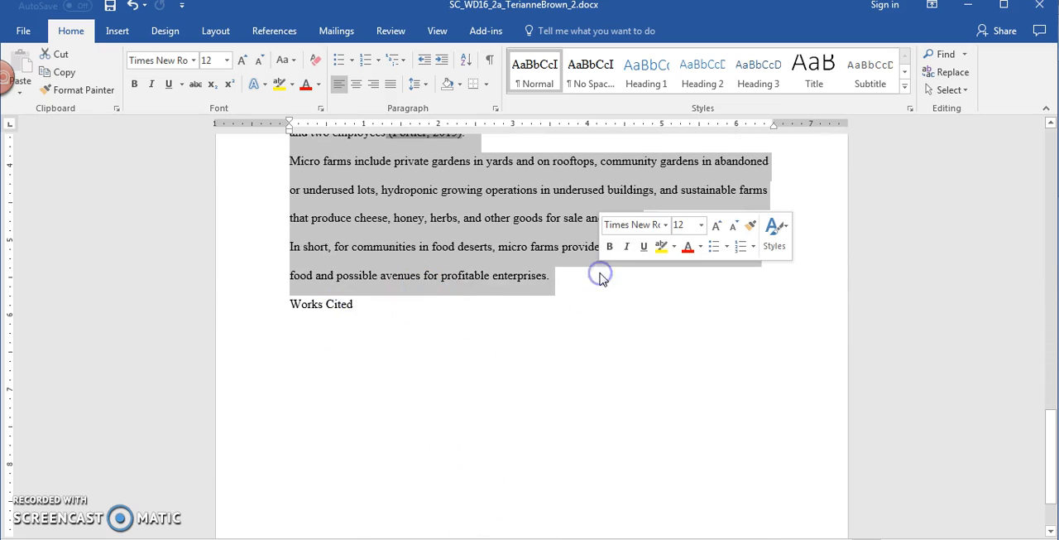
{"action": "left_click", "coordinate": [495, 110]}
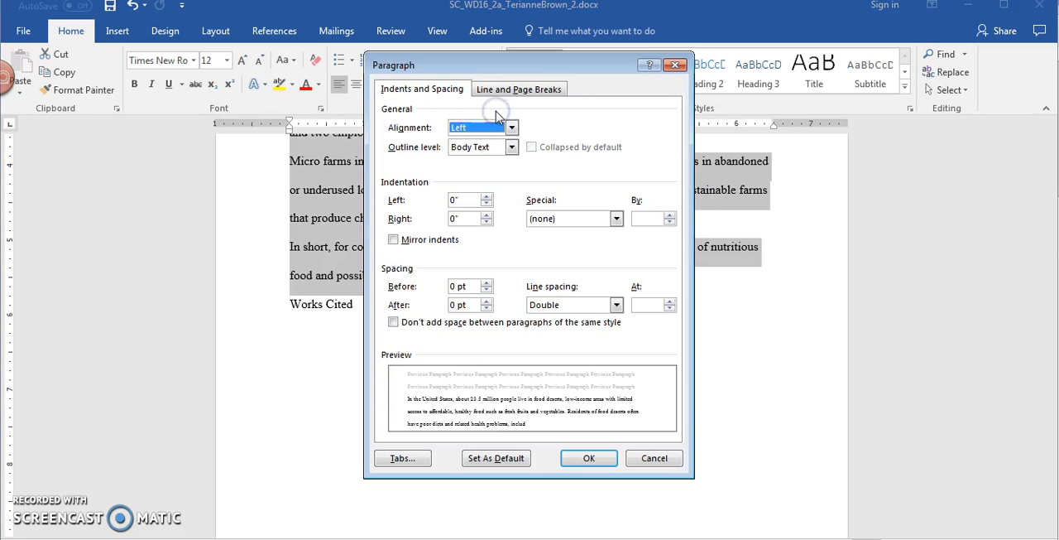
{"action": "left_click", "coordinate": [676, 64]}
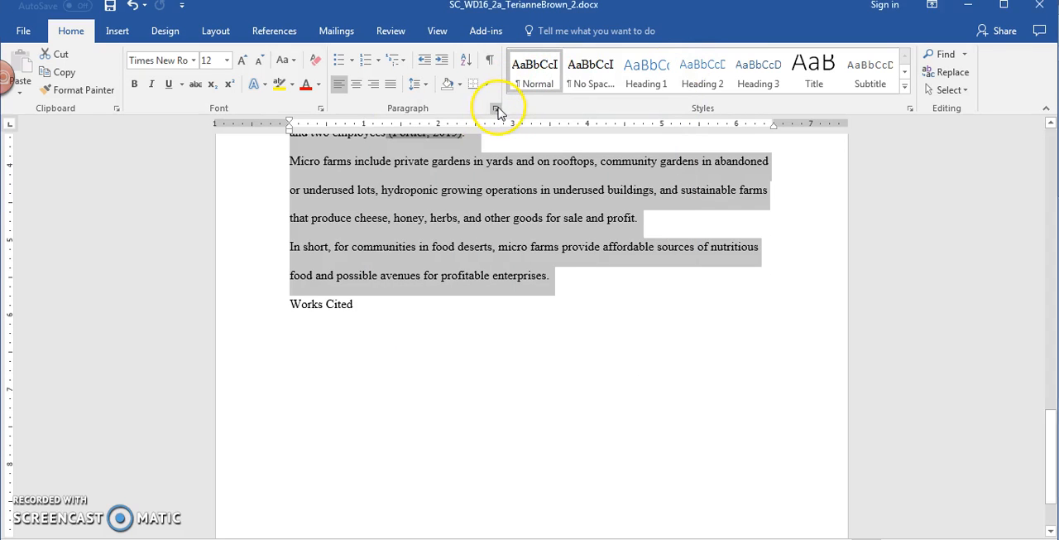
{"action": "left_click", "coordinate": [497, 110]}
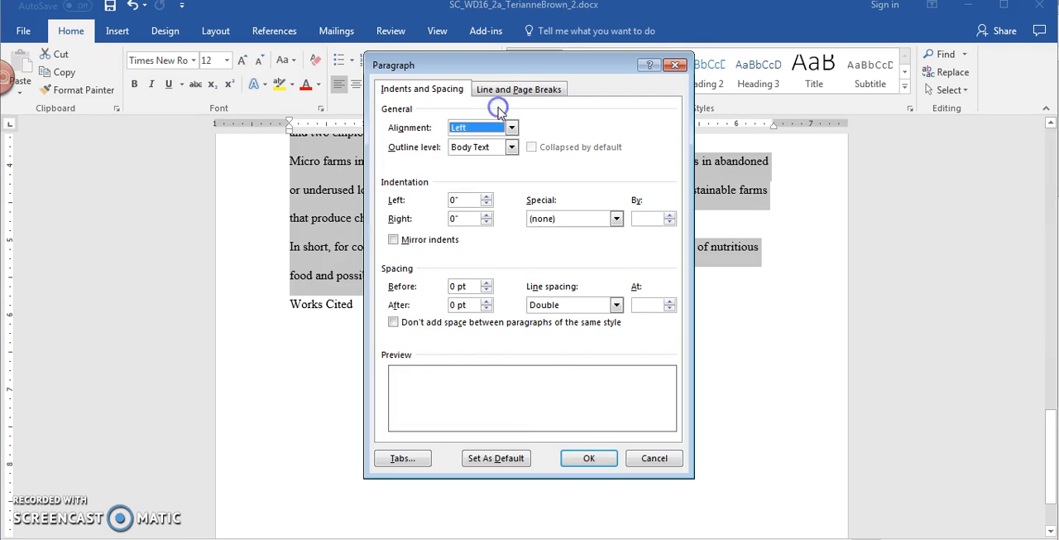
{"action": "left_click", "coordinate": [554, 218]}
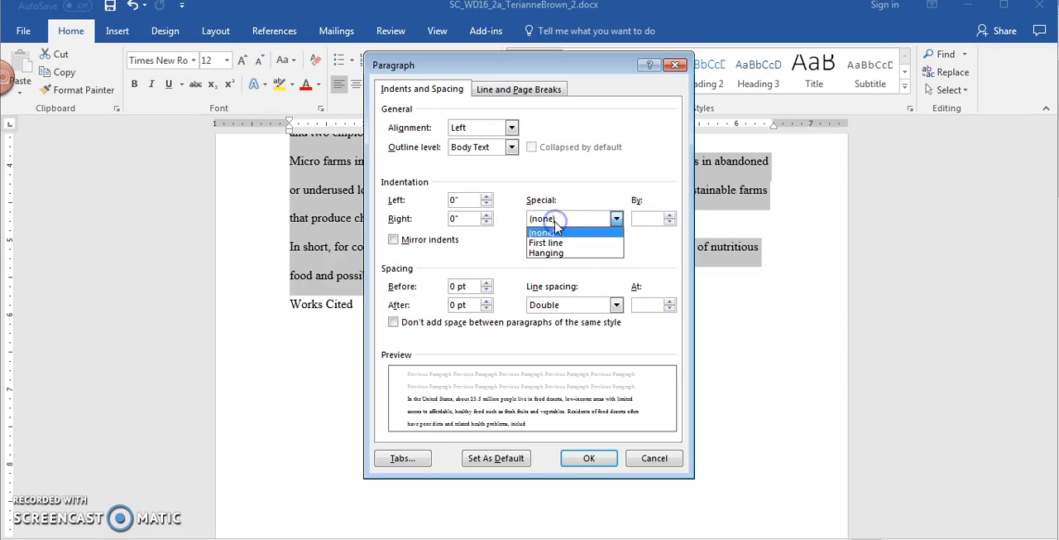
{"action": "left_click", "coordinate": [568, 243]}
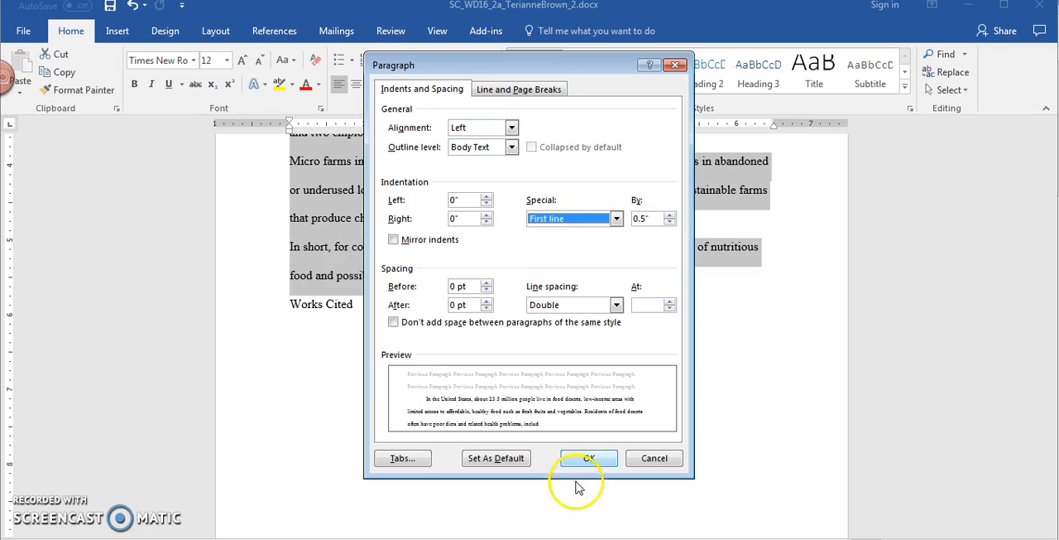
{"action": "left_click", "coordinate": [589, 460]}
{"action": "left_click_drag", "start_coordinate": [1047, 449], "coordinate": [1042, 218]}
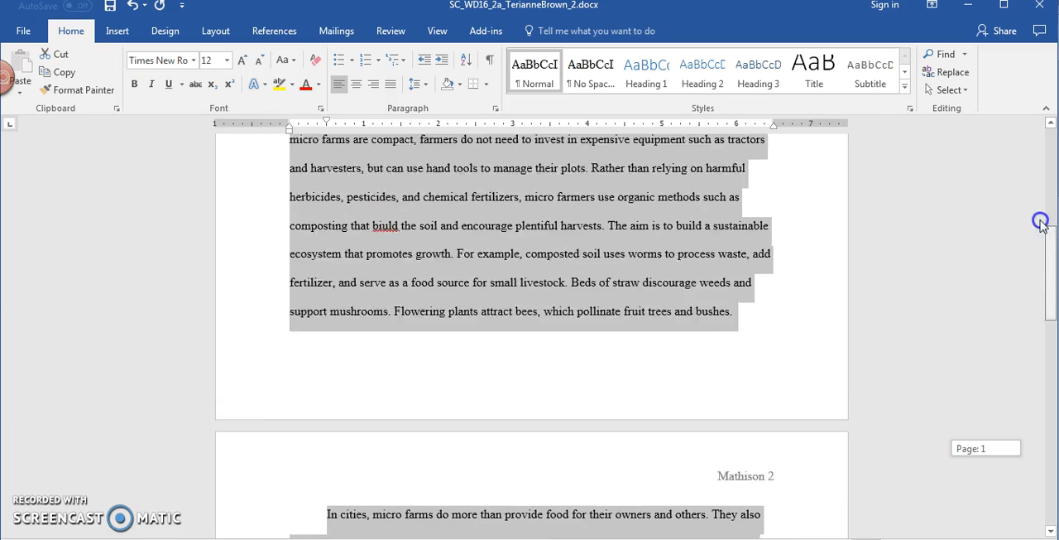
{"action": "left_click", "coordinate": [749, 323]}
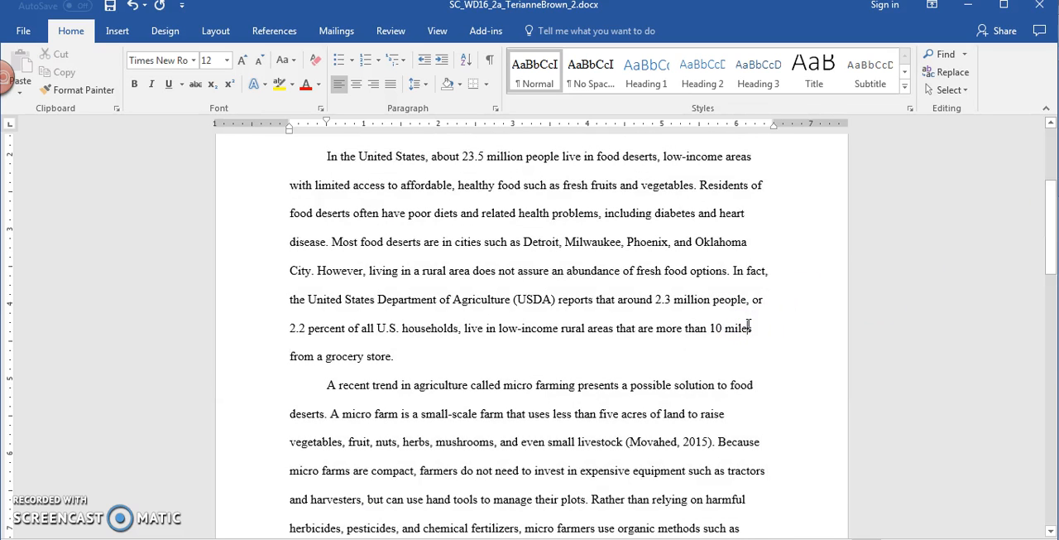
{"action": "left_click_drag", "start_coordinate": [1052, 266], "coordinate": [1052, 149]}
Step: Set the document's citation and bibliography style to MLA Seventh Edition
{"action": "left_click", "coordinate": [440, 379]}
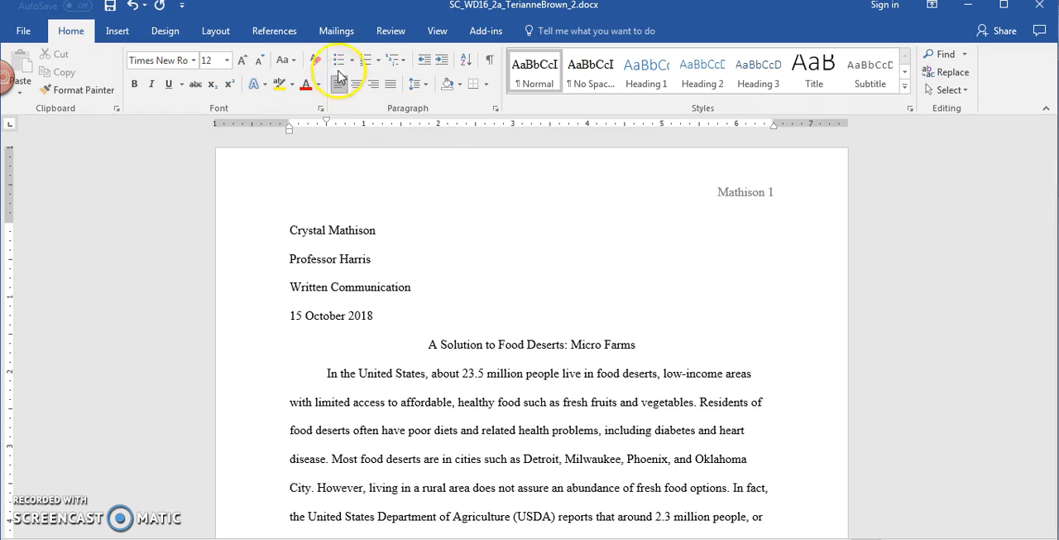
{"action": "left_click", "coordinate": [300, 33]}
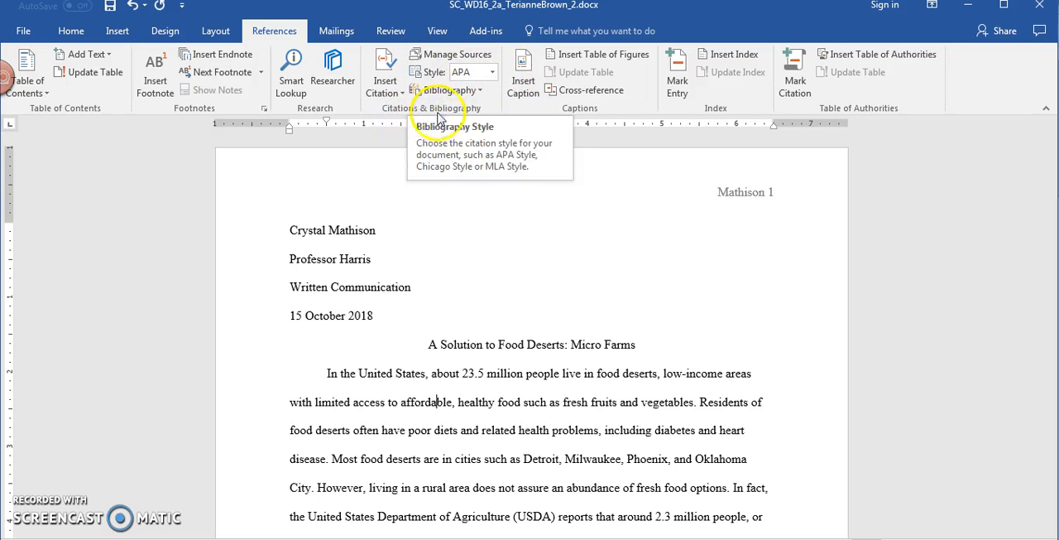
{"action": "left_click", "coordinate": [493, 76]}
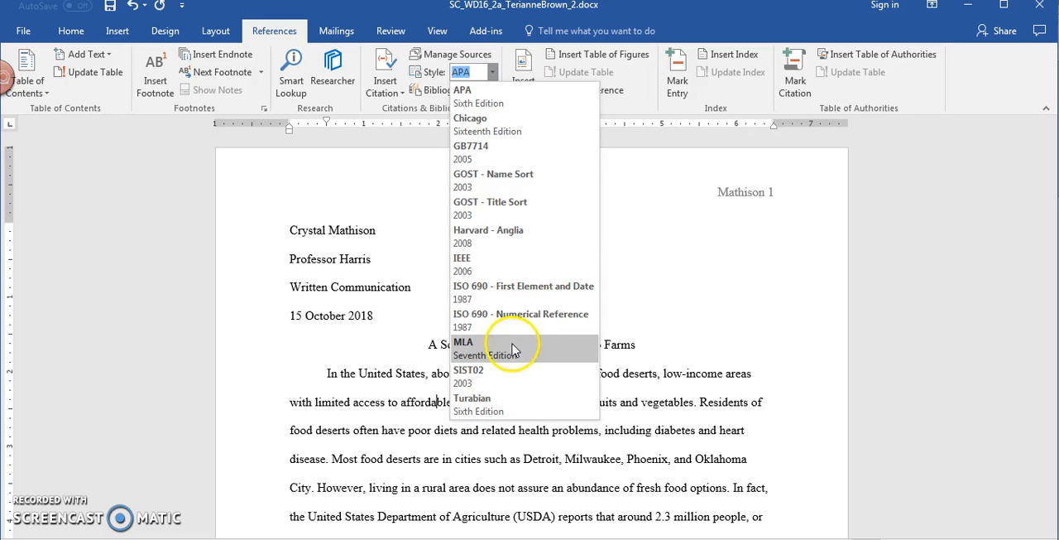
{"action": "left_click", "coordinate": [513, 351]}
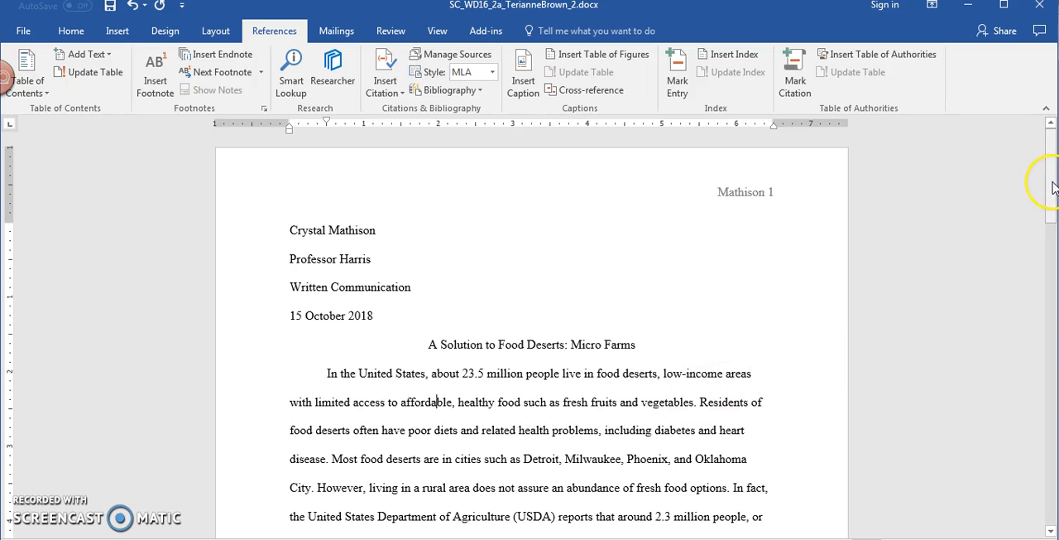
Step: Start a new citation source of type Web site after "fresh fruits and vegetables" in the first body paragraph
{"action": "left_click_drag", "start_coordinate": [1053, 188], "coordinate": [1053, 224]}
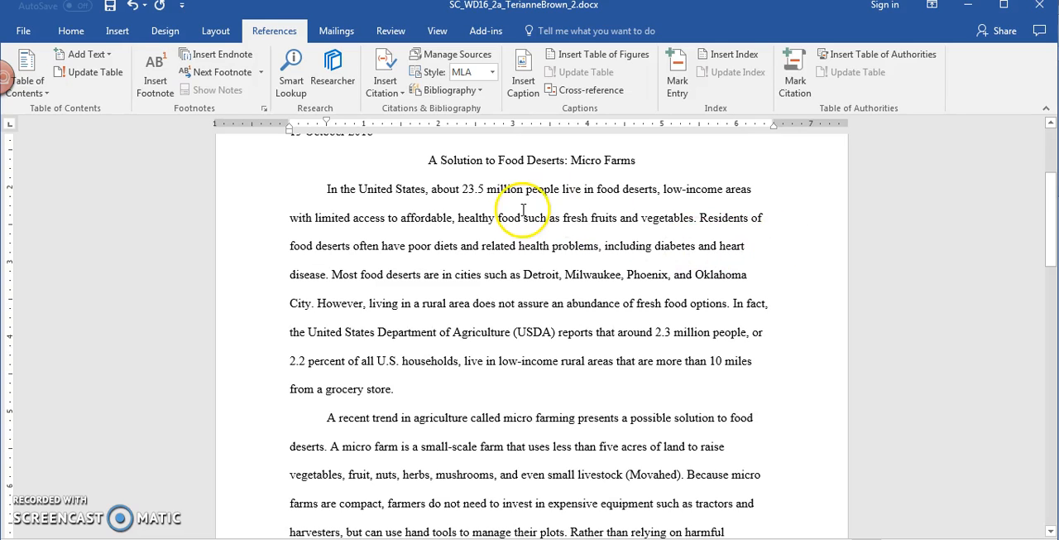
{"action": "left_click", "coordinate": [696, 222]}
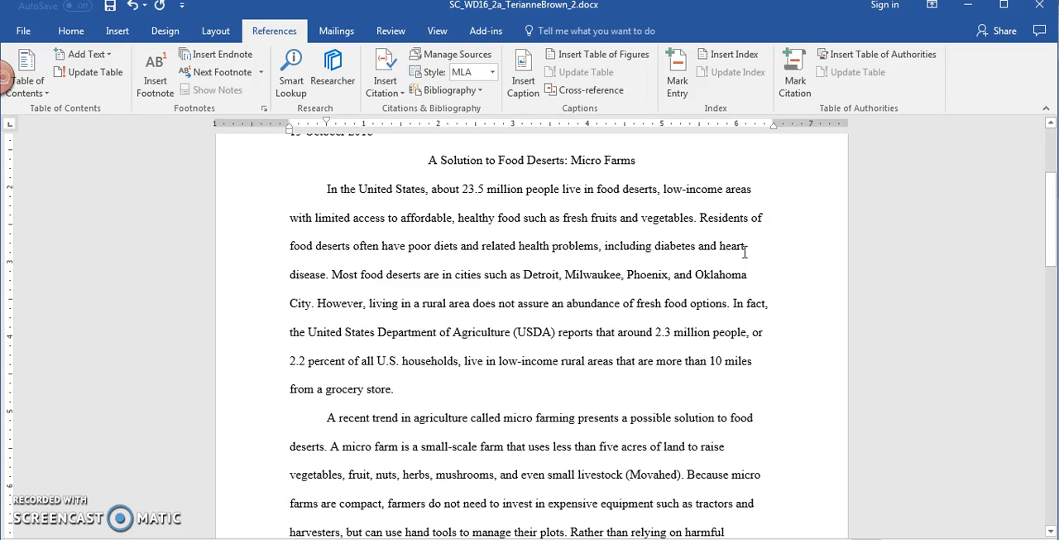
{"action": "left_click", "coordinate": [699, 220]}
{"action": "left_click", "coordinate": [385, 89]}
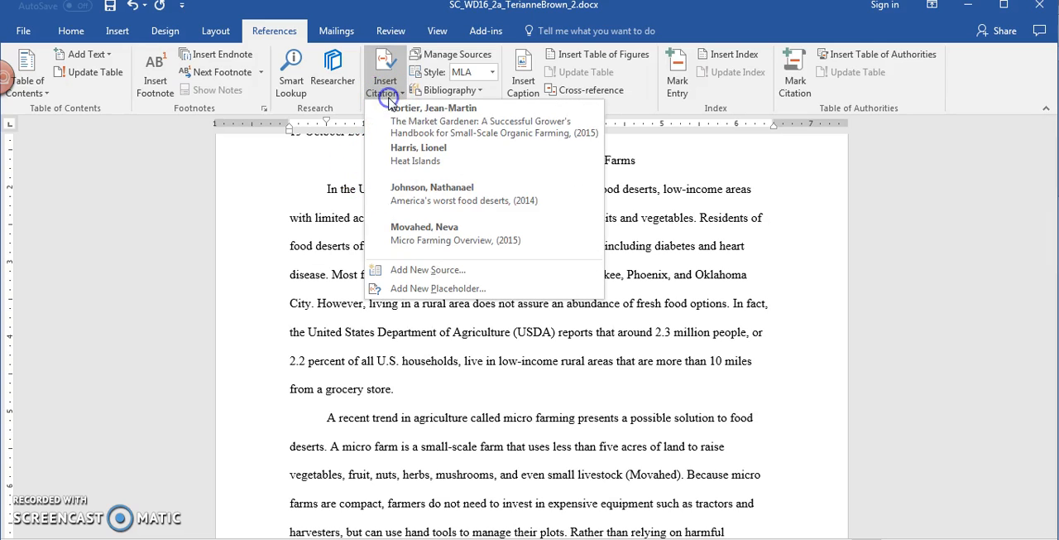
{"action": "left_click", "coordinate": [439, 271]}
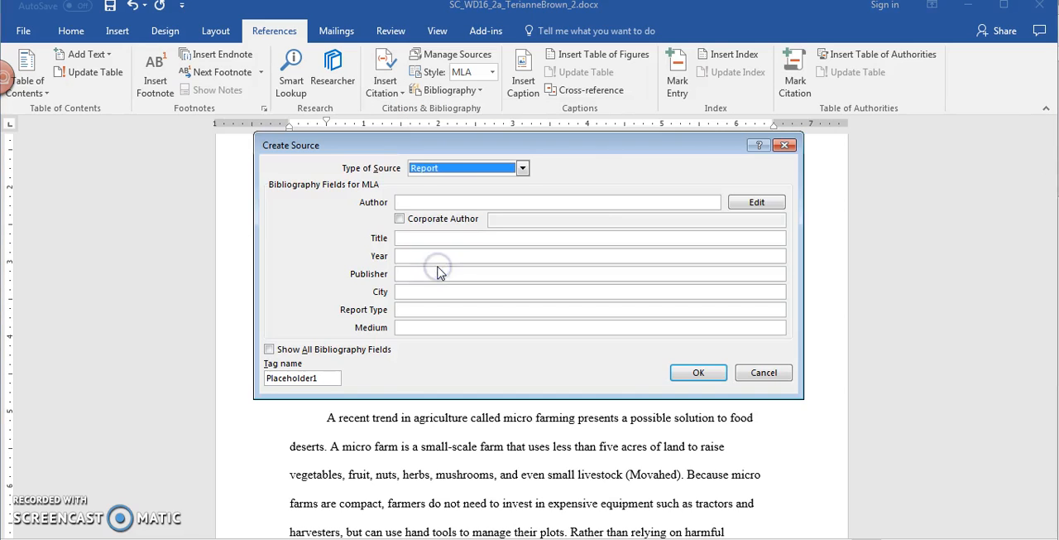
{"action": "left_click", "coordinate": [437, 174]}
{"action": "mouse_move", "coordinate": [514, 201]}
{"action": "left_mouse_down"}
{"action": "mouse_move", "coordinate": [524, 220]}
{"action": "mouse_move", "coordinate": [516, 209]}
{"action": "left_mouse_up"}
{"action": "left_click", "coordinate": [483, 190]}
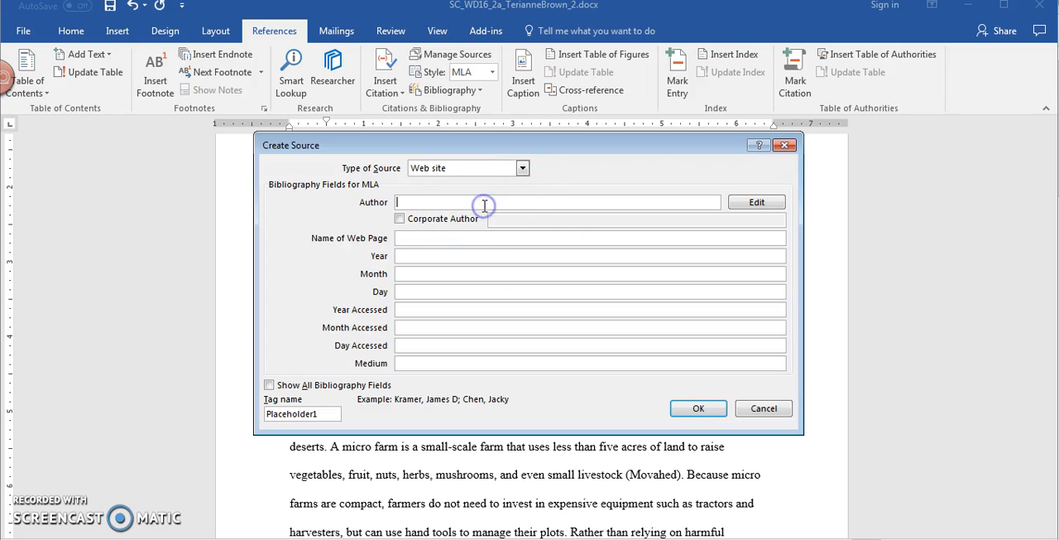
Step: Enter "United States Department of Agriculture" as the source's corporate author and "Food Sources" as the web page name
{"action": "left_click", "coordinate": [400, 218]}
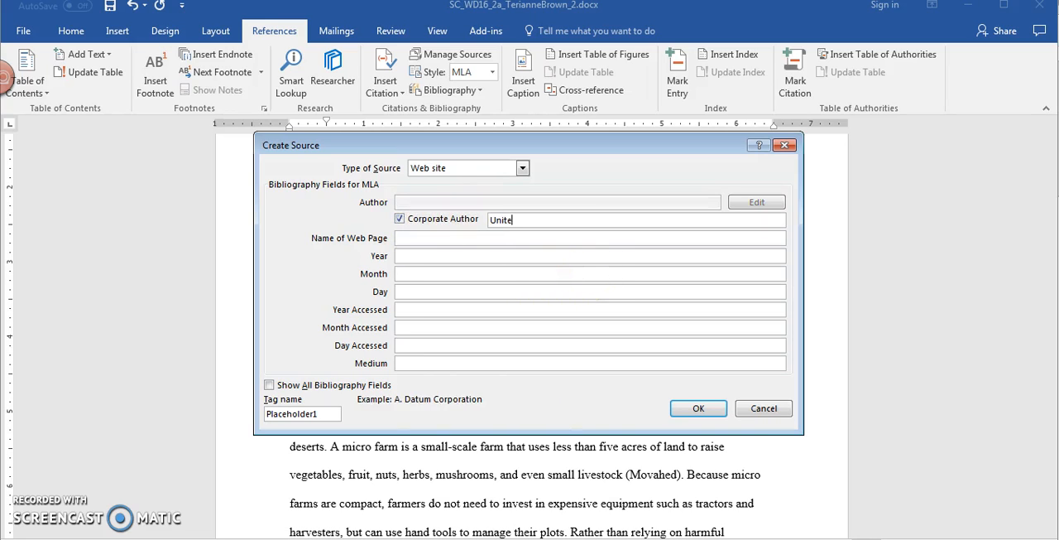
{"action": "type", "text": "United States Department of Agriculture"}
{"action": "key", "text": "Tab"}
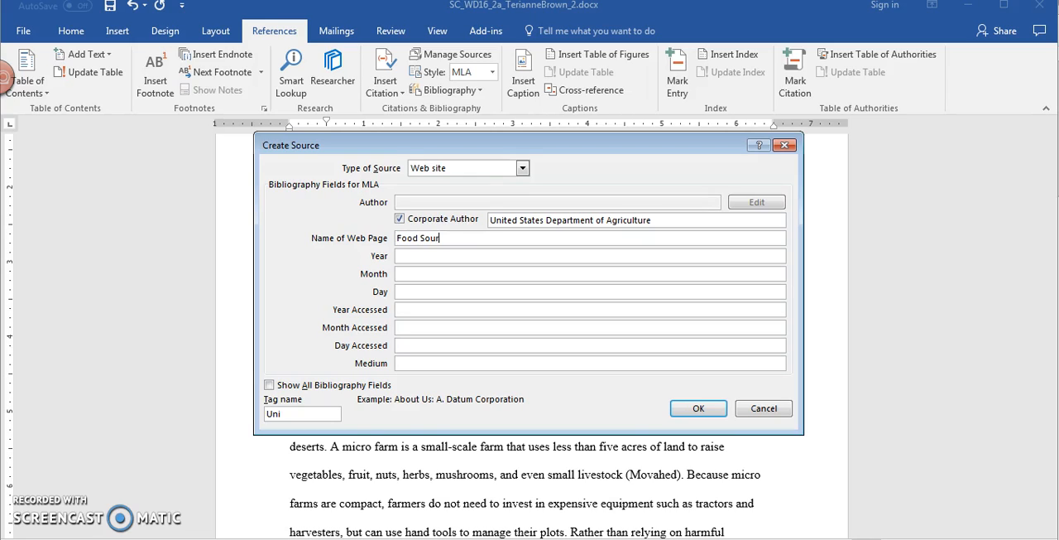
{"action": "key", "text": "Tab"}
{"action": "key", "text": "Tab"}
{"action": "key", "text": "Tab"}
{"action": "key", "text": "Tab"}
{"action": "key", "text": "Tab"}
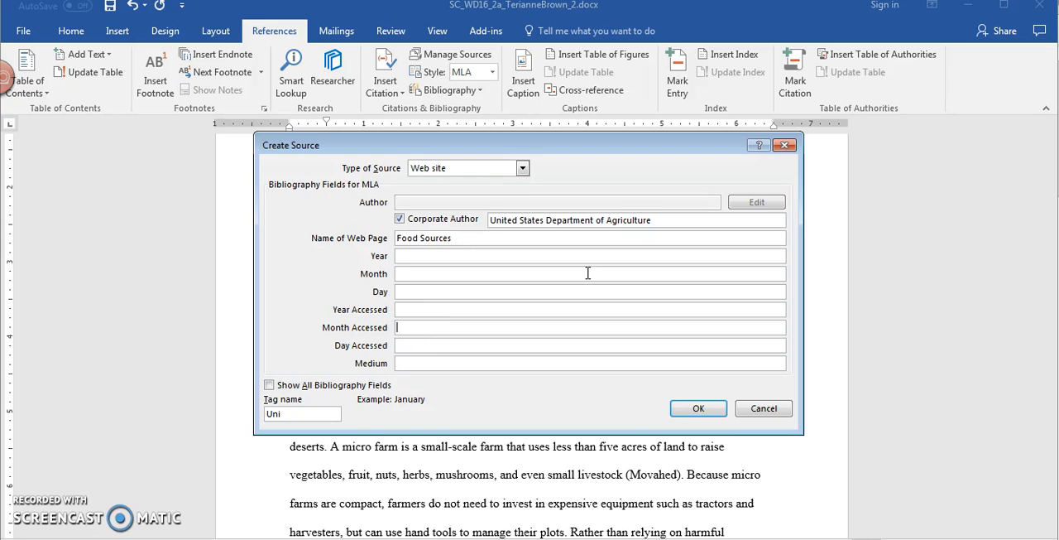
Step: Set the source's access date to 2018, October, 12 and its medium to Electronic, and insert the citation
{"action": "left_click", "coordinate": [577, 309]}
{"action": "type", "text": "2018"}
{"action": "key", "text": "Tab"}
{"action": "key", "text": "Tab"}
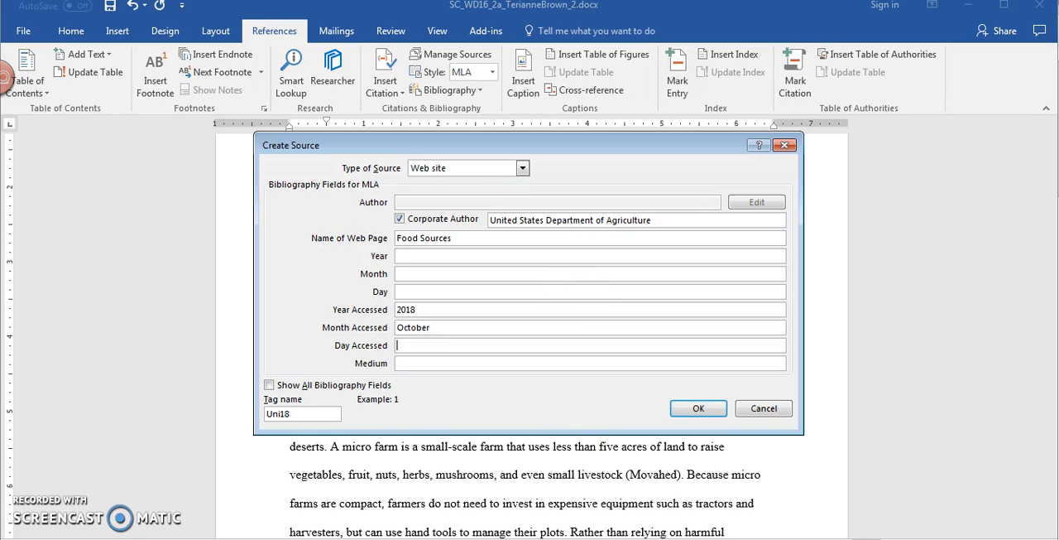
{"action": "type", "text": "18"}
{"action": "key", "text": "BackSpace"}
{"action": "type", "text": "2"}
{"action": "key", "text": "Tab"}
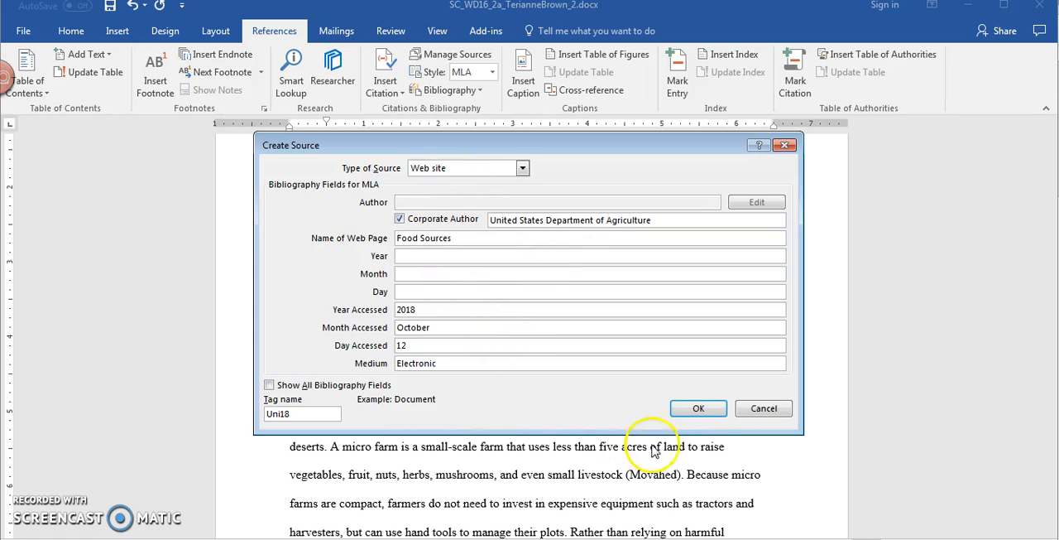
{"action": "left_click", "coordinate": [695, 409]}
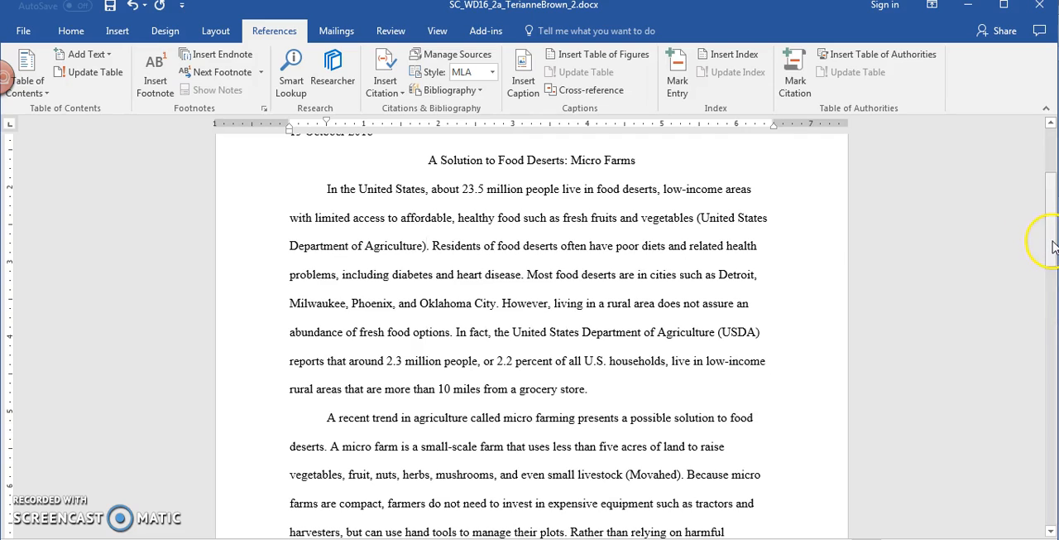
Step: Insert a citation of the existing 2014 source "America's worst food deserts" after "Oklahoma City" in the first body paragraph
{"action": "left_click_drag", "start_coordinate": [1053, 247], "coordinate": [1053, 248]}
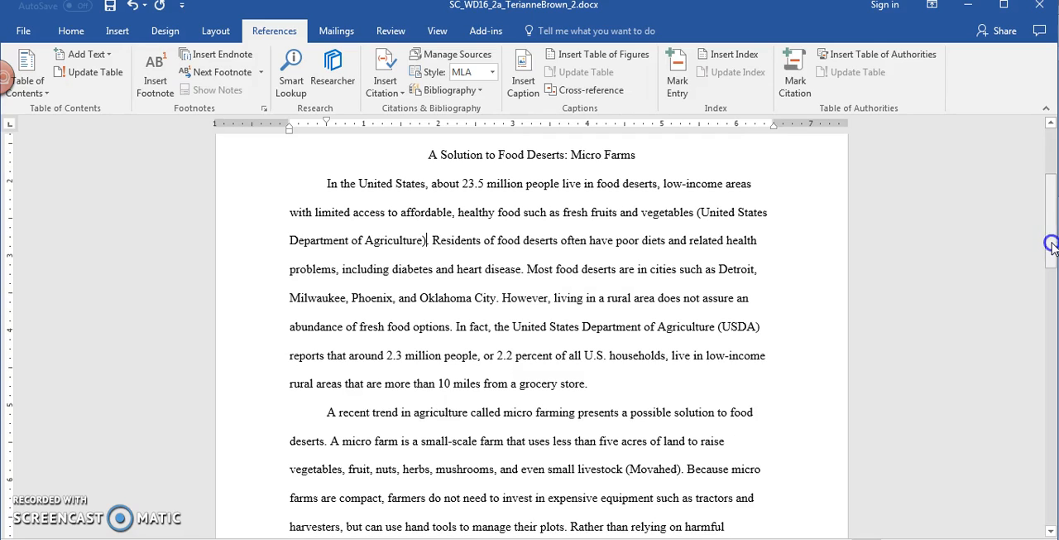
{"action": "left_click", "coordinate": [500, 299]}
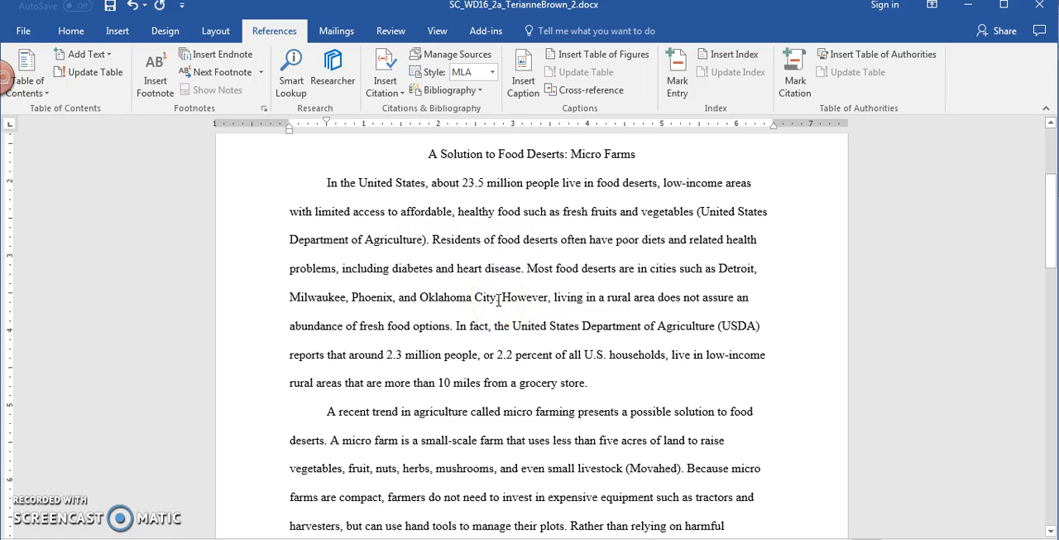
{"action": "left_click", "coordinate": [386, 92]}
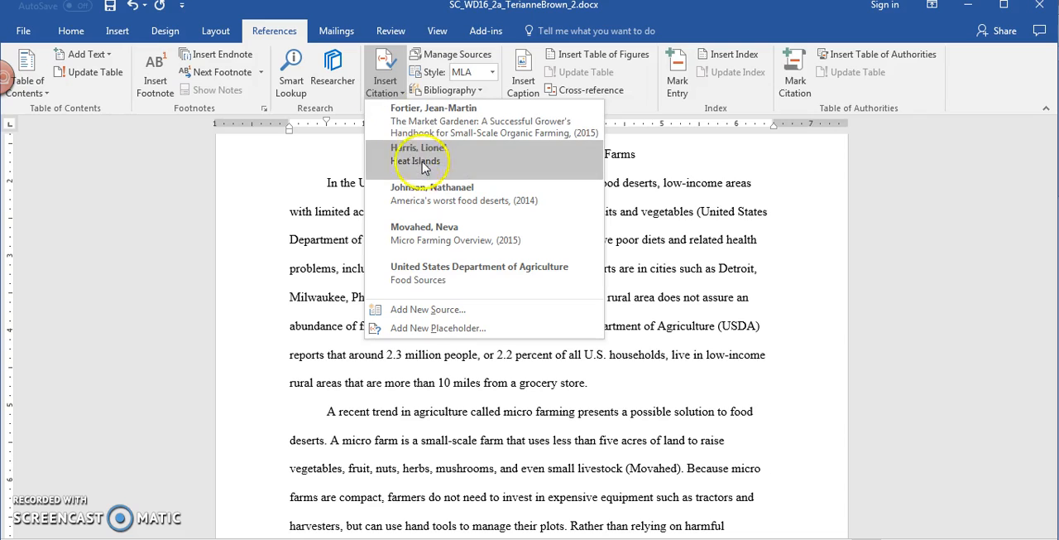
{"action": "left_click", "coordinate": [458, 201]}
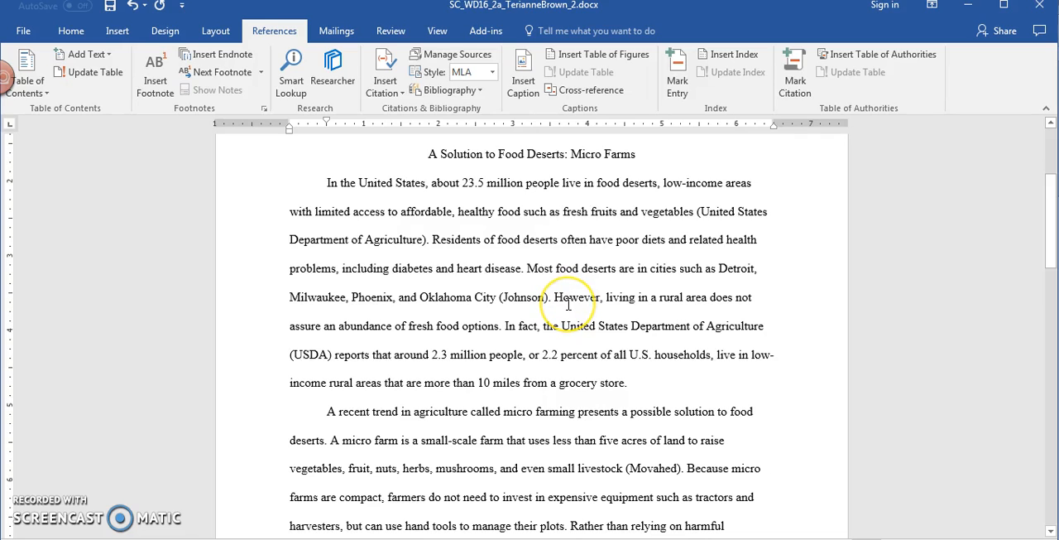
Step: Replace the word "assure" in the first body paragraph with its synonym "guarantee"
{"action": "right_click", "coordinate": [304, 328]}
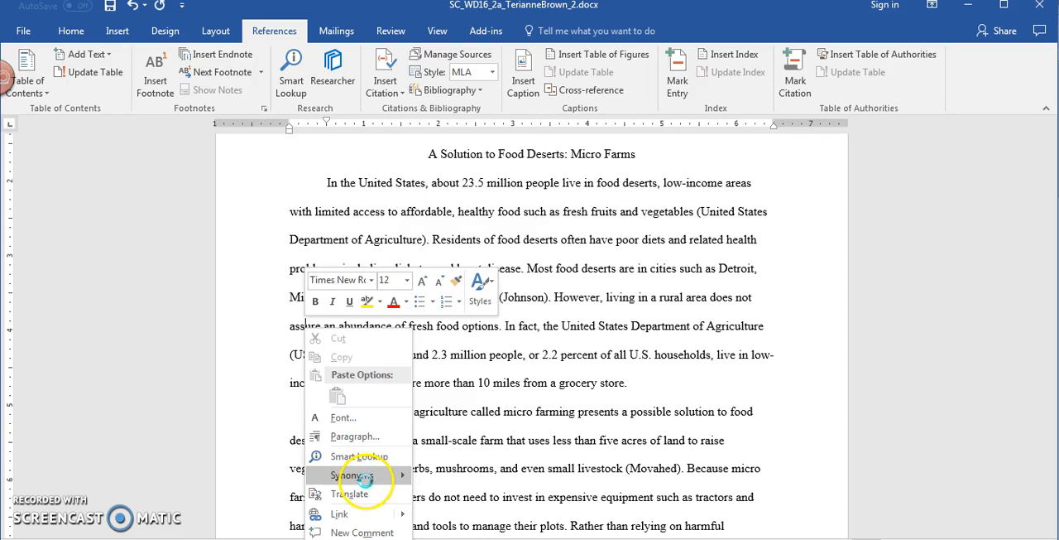
{"action": "mouse_move", "coordinate": [368, 480]}
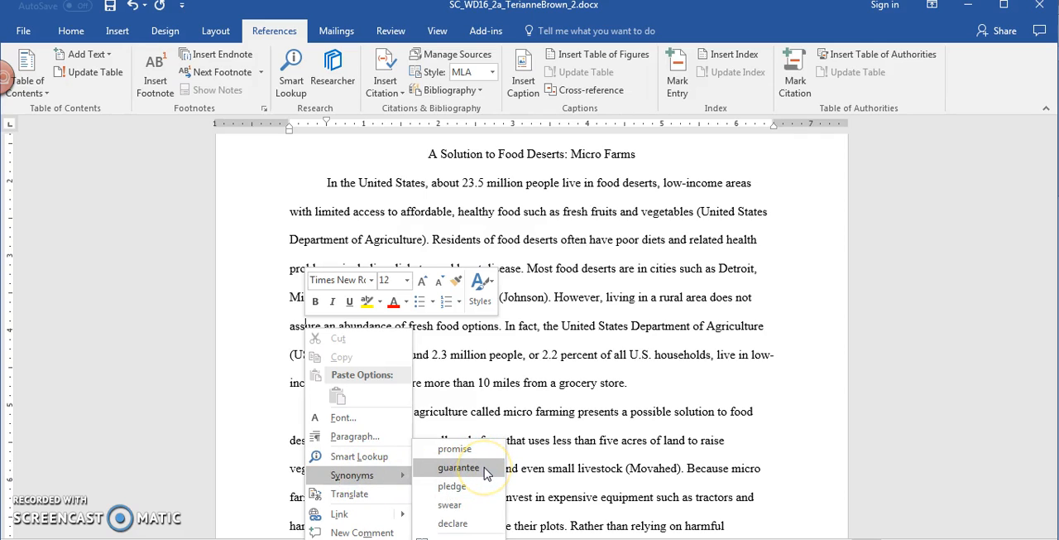
{"action": "left_click", "coordinate": [459, 468]}
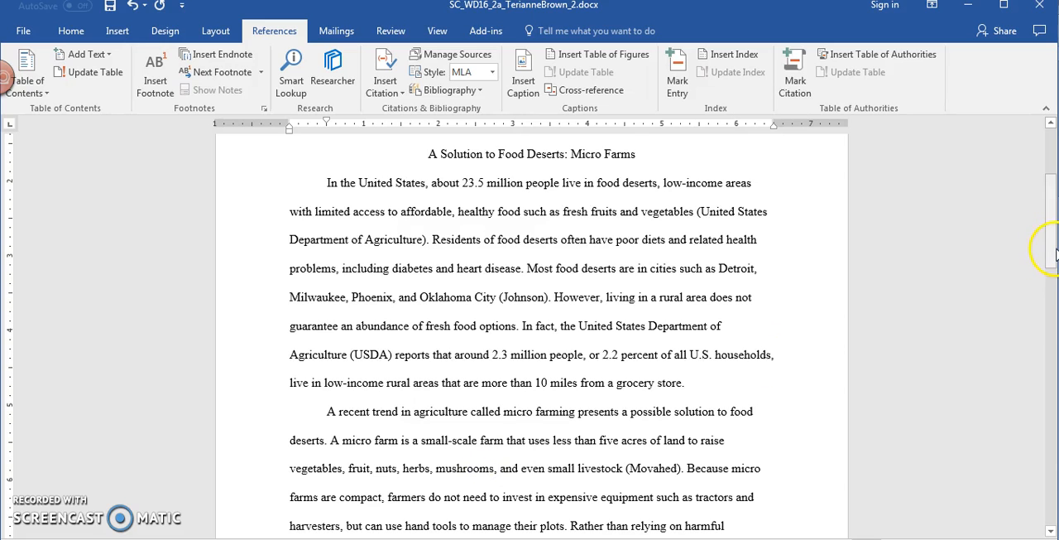
Step: Start a new citation source of type Article in a Periodical after "promotes growth" in the second body paragraph
{"action": "left_click_drag", "start_coordinate": [1053, 250], "coordinate": [1053, 307]}
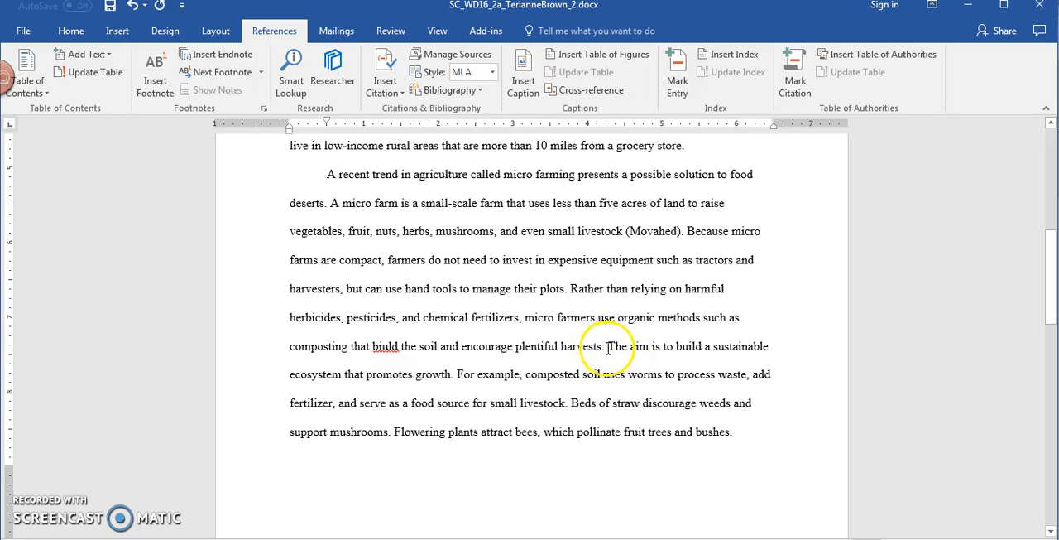
{"action": "left_click", "coordinate": [455, 377]}
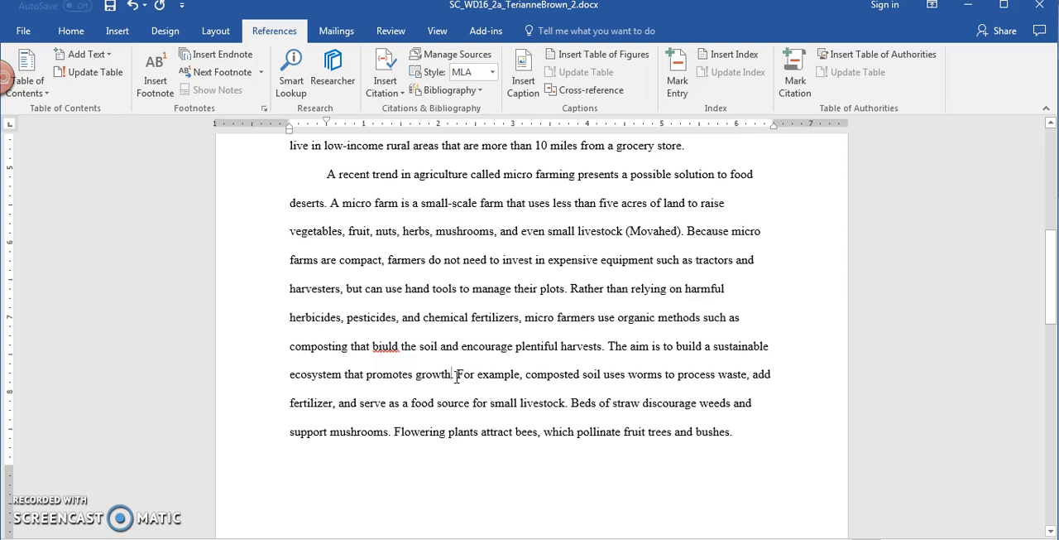
{"action": "left_click", "coordinate": [451, 374]}
{"action": "type", "text": "."}
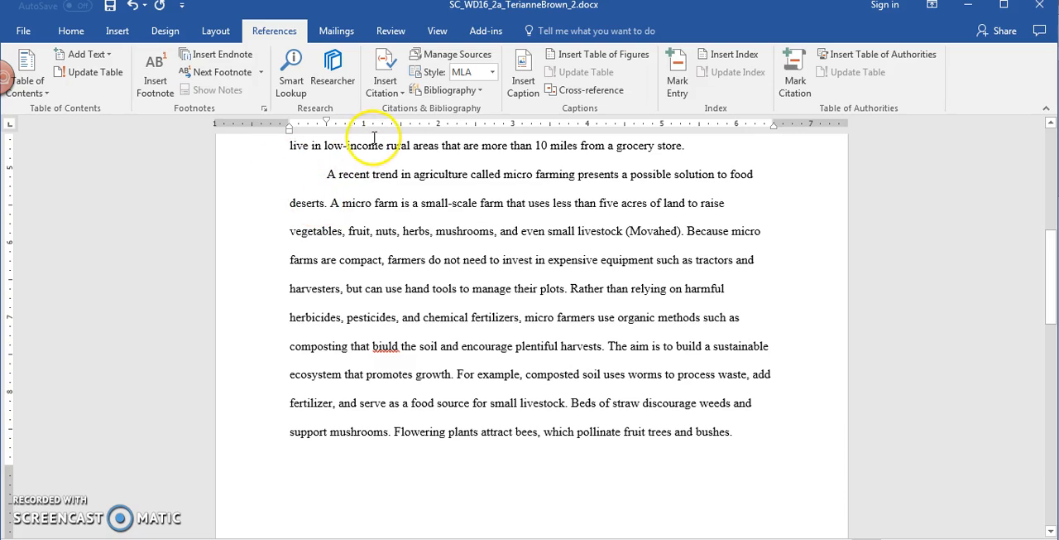
{"action": "left_click", "coordinate": [391, 92]}
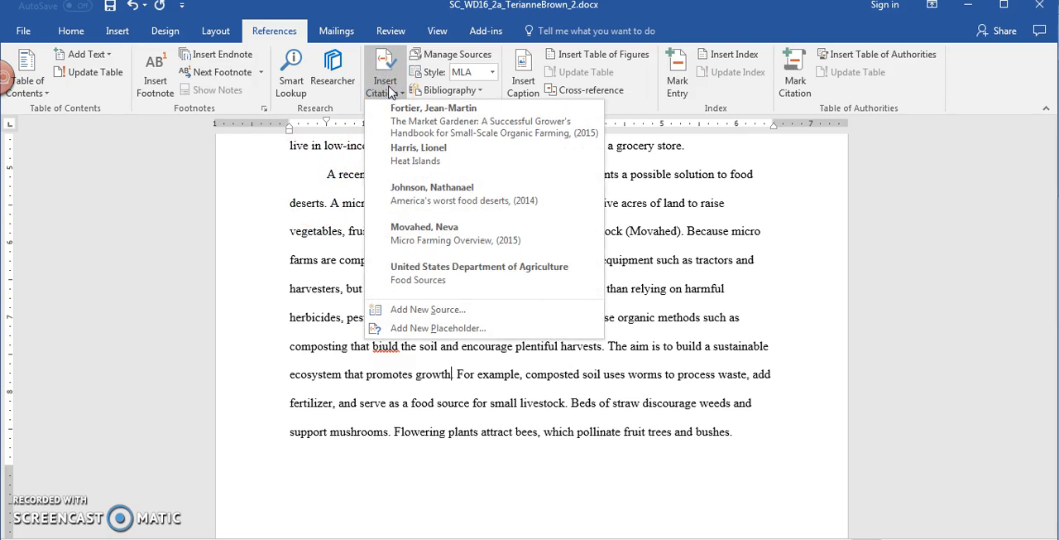
{"action": "left_click", "coordinate": [443, 309]}
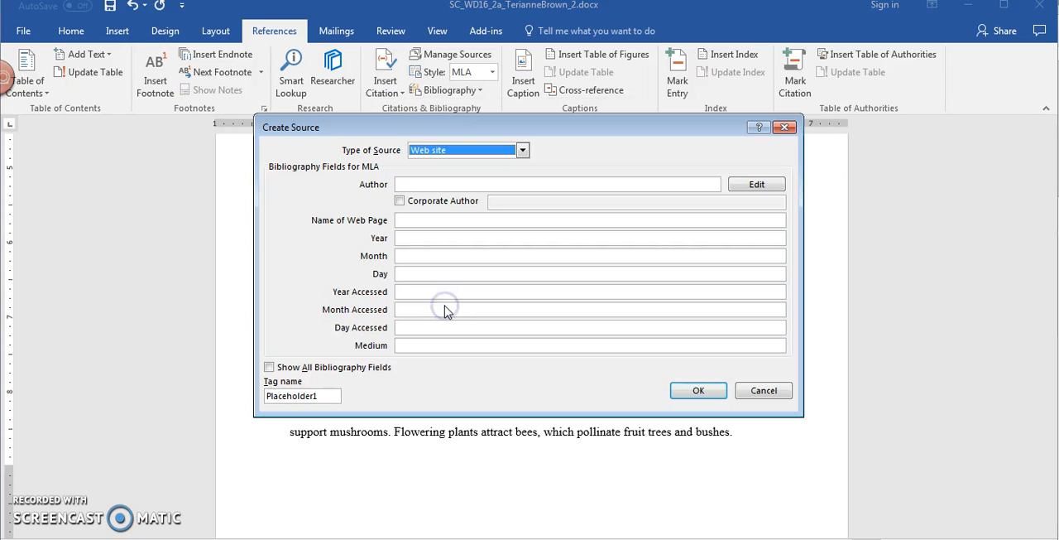
{"action": "left_click", "coordinate": [434, 150]}
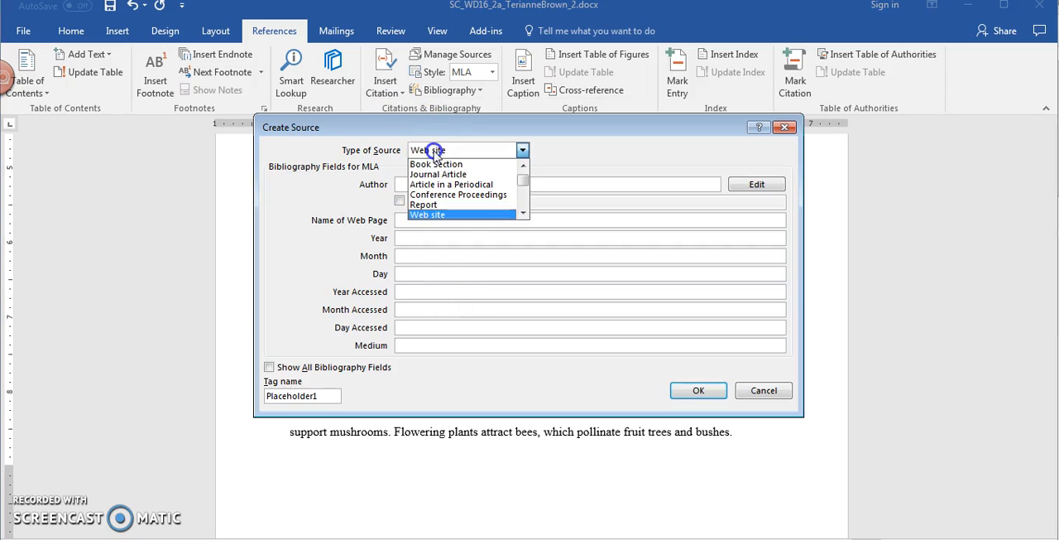
{"action": "left_click", "coordinate": [505, 184]}
{"action": "left_click", "coordinate": [508, 184]}
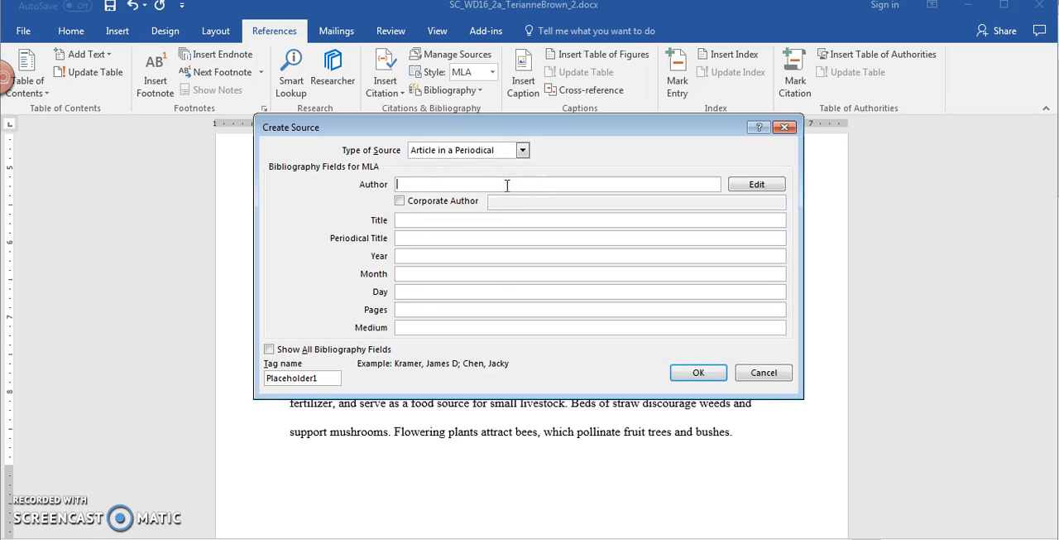
Step: Enter the article author's name, the title "Ideal Harvests", the periodical title "Farming Times" and the year 2017
{"action": "type", "text": "A es"}
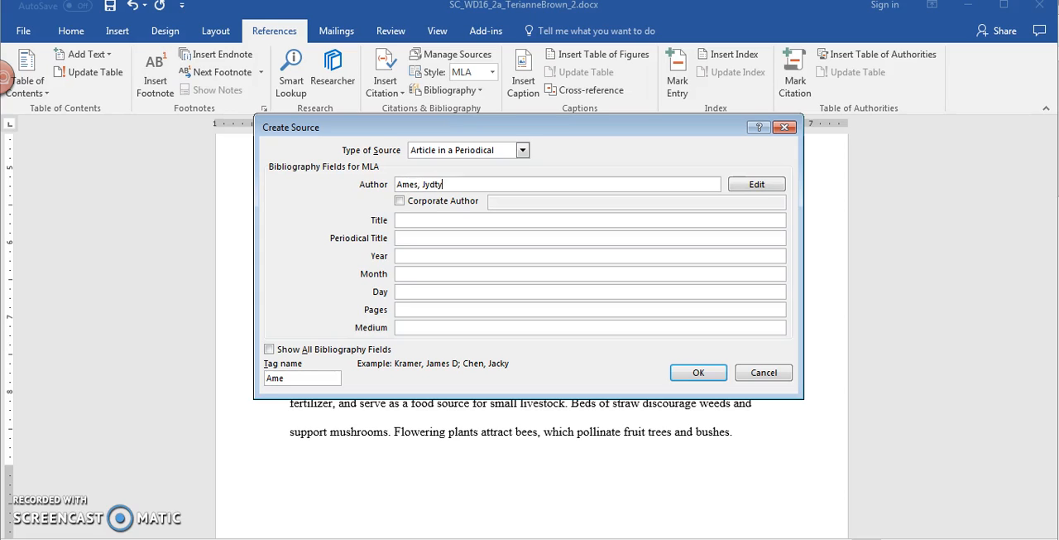
{"action": "key", "text": "Tab"}
{"action": "key", "text": "Tab"}
{"action": "key", "text": "Tab"}
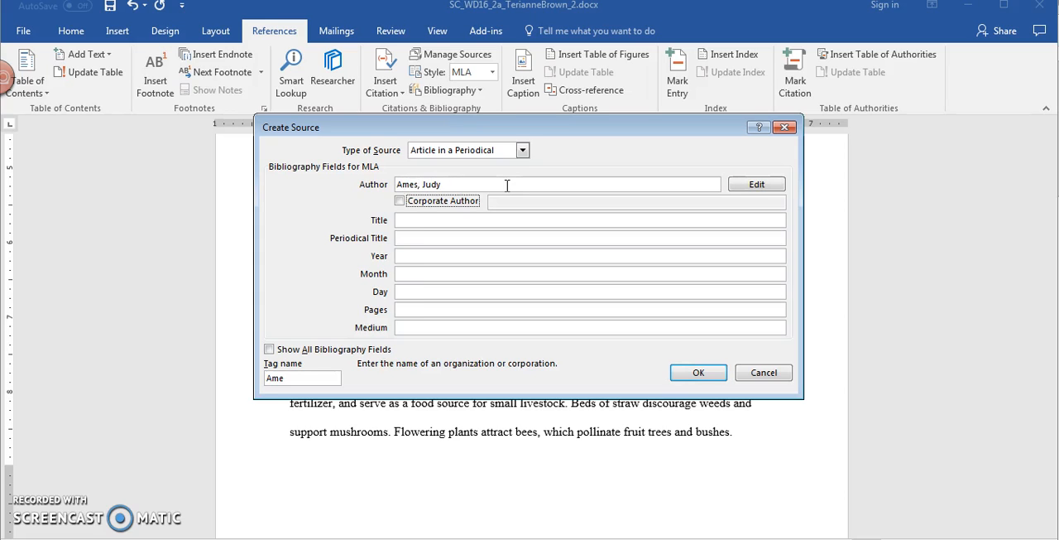
{"action": "type", "text": "Ideal Harvests"}
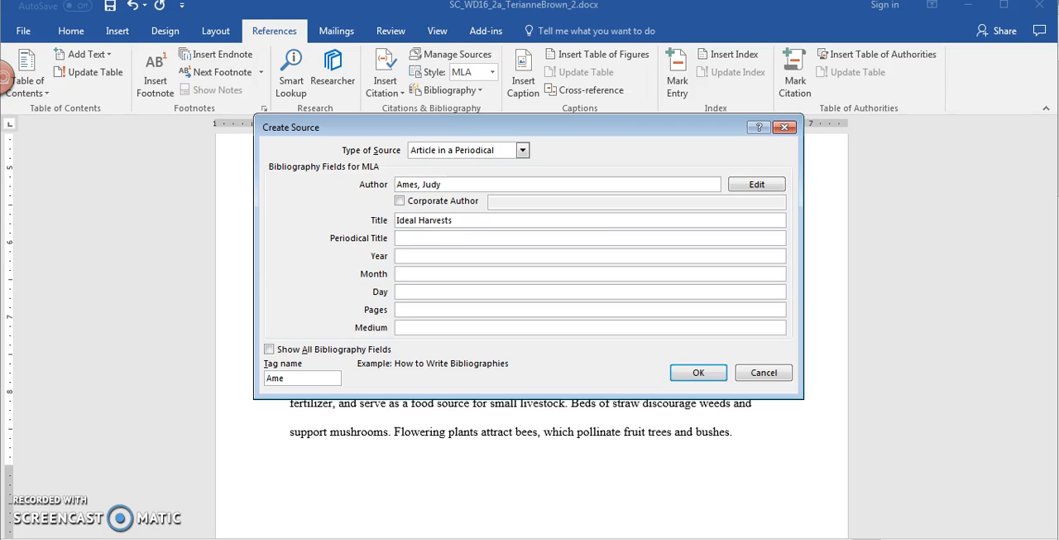
{"action": "key", "text": "Tab"}
{"action": "type", "text": "Farming Times"}
{"action": "key", "text": "Tab"}
{"action": "type", "text": "2017"}
{"action": "key", "text": "Tab"}
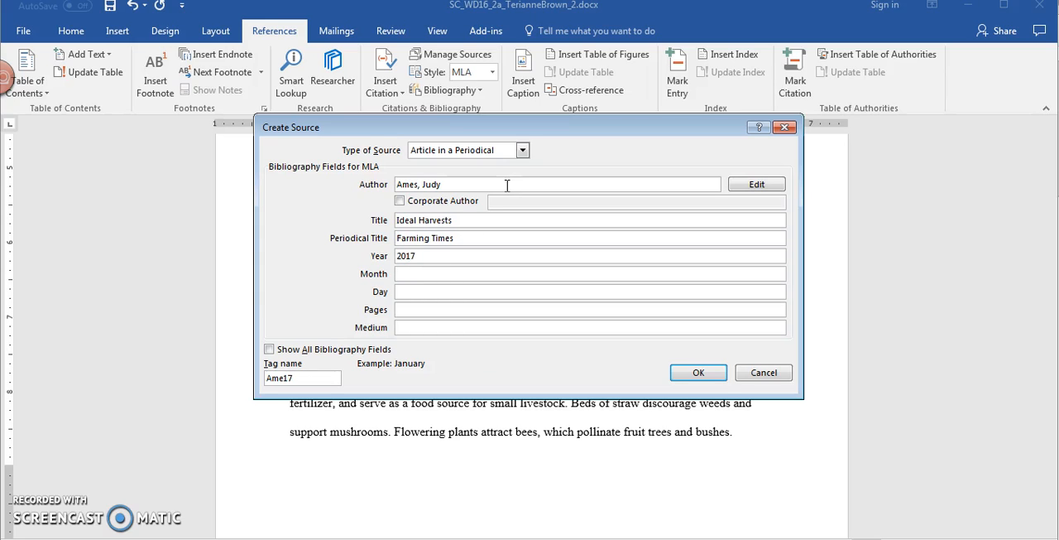
Step: Complete the source with month July, day 8, pages 20-22 and medium Print, and insert the citation
{"action": "key", "text": "Tab"}
{"action": "key", "text": "Tab"}
{"action": "key", "text": "Tab"}
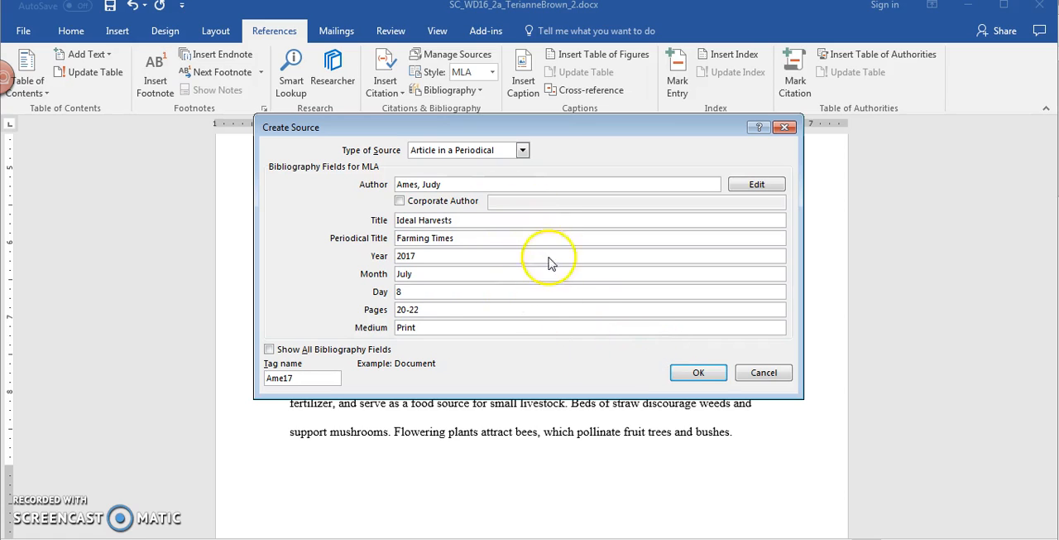
{"action": "left_click", "coordinate": [699, 374]}
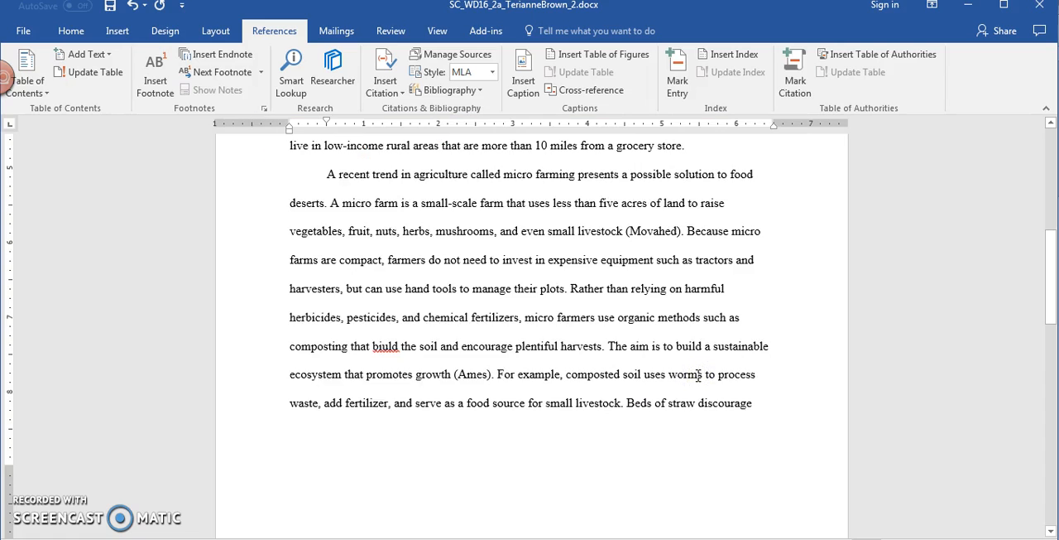
{"action": "left_click", "coordinate": [698, 375]}
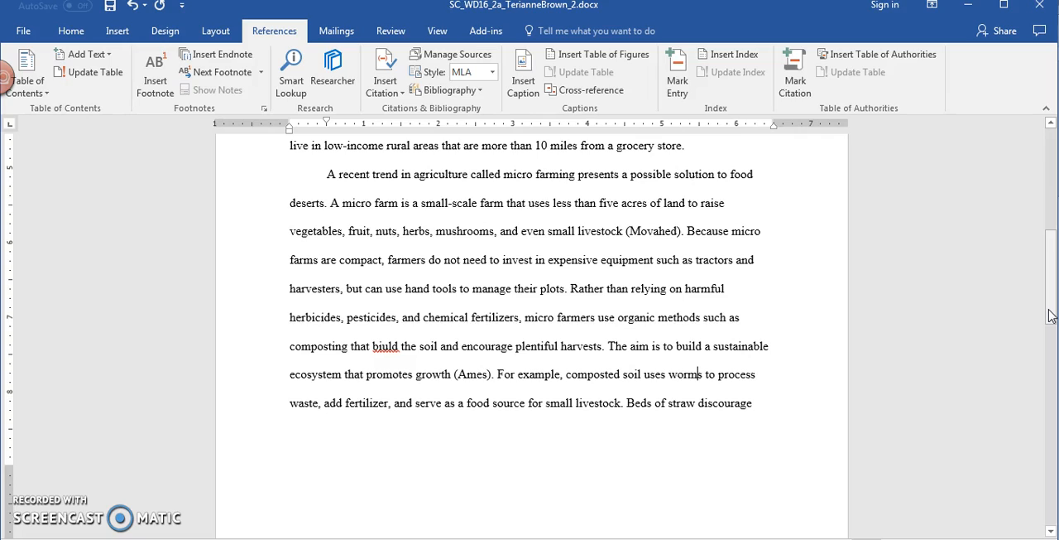
Step: Insert a footnote after "fruit trees and bushes." with the text "Such practices are called companion planting."
{"action": "left_click_drag", "start_coordinate": [1049, 315], "coordinate": [1048, 400]}
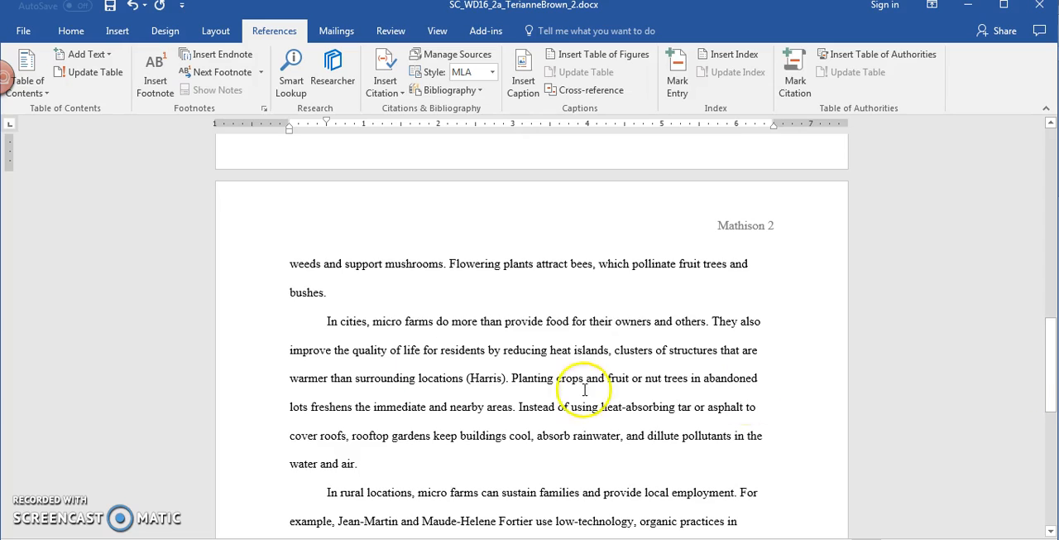
{"action": "left_click", "coordinate": [376, 293]}
{"action": "left_click", "coordinate": [321, 292]}
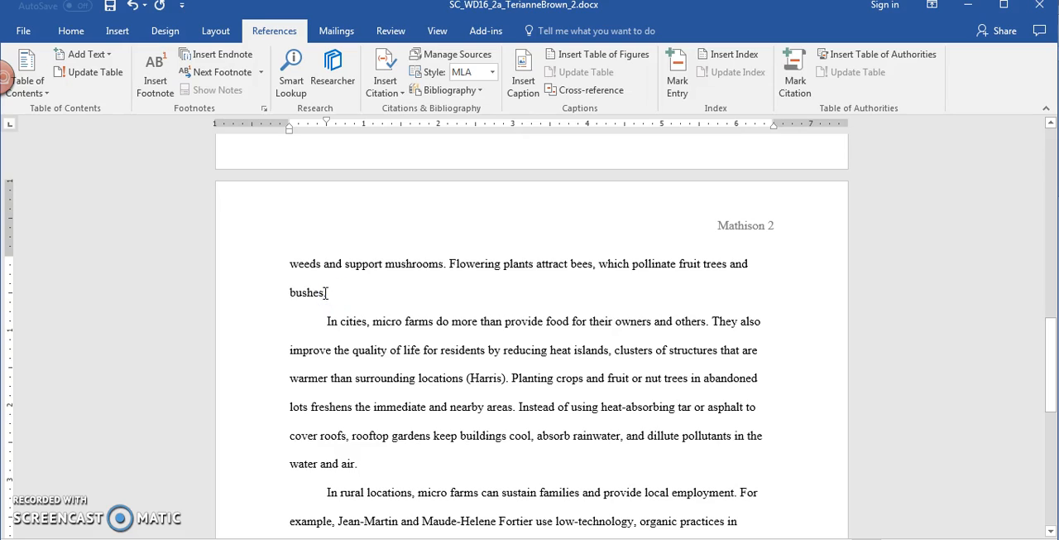
{"action": "left_click", "coordinate": [331, 293]}
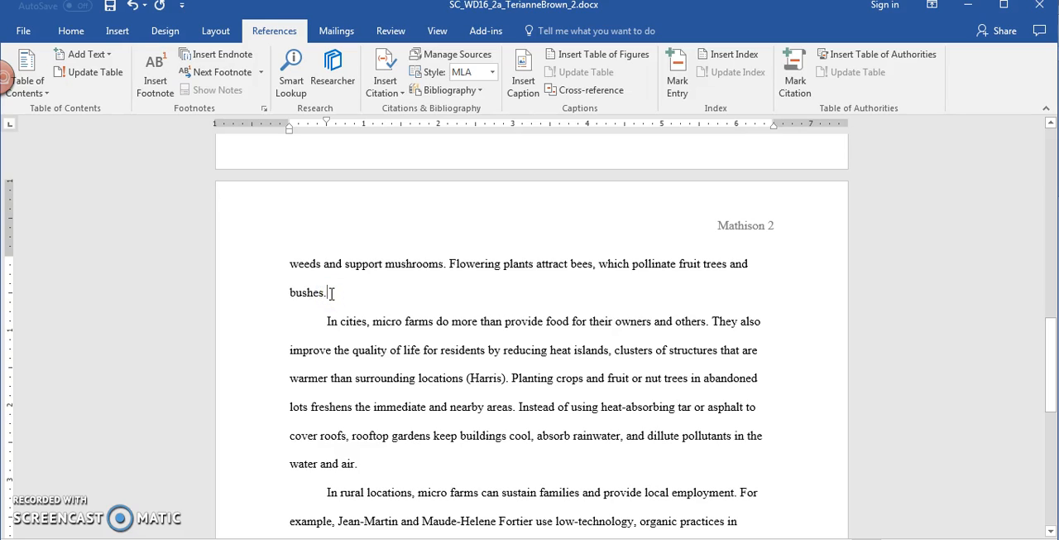
{"action": "left_click", "coordinate": [154, 83]}
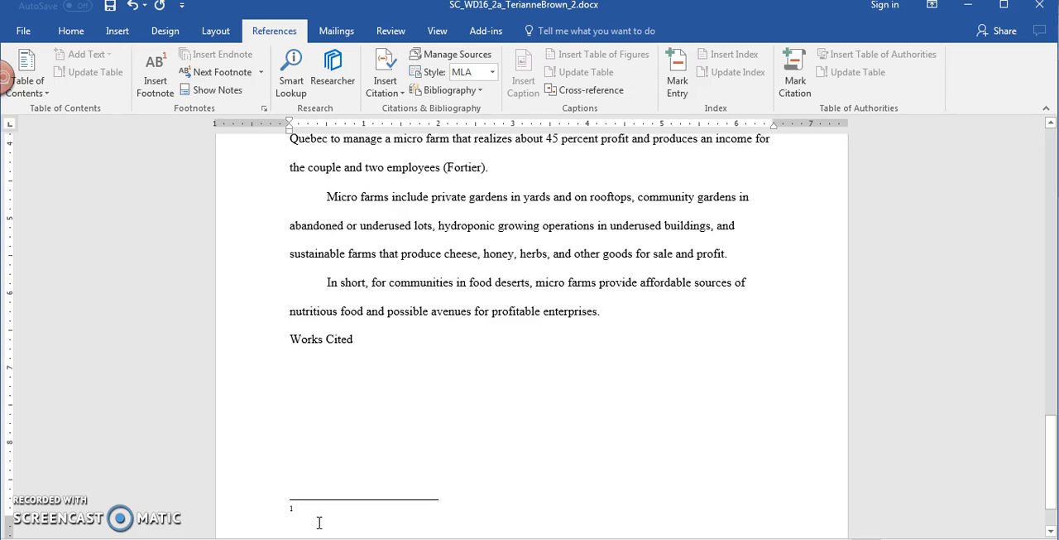
{"action": "type", "text": "Such prac"}
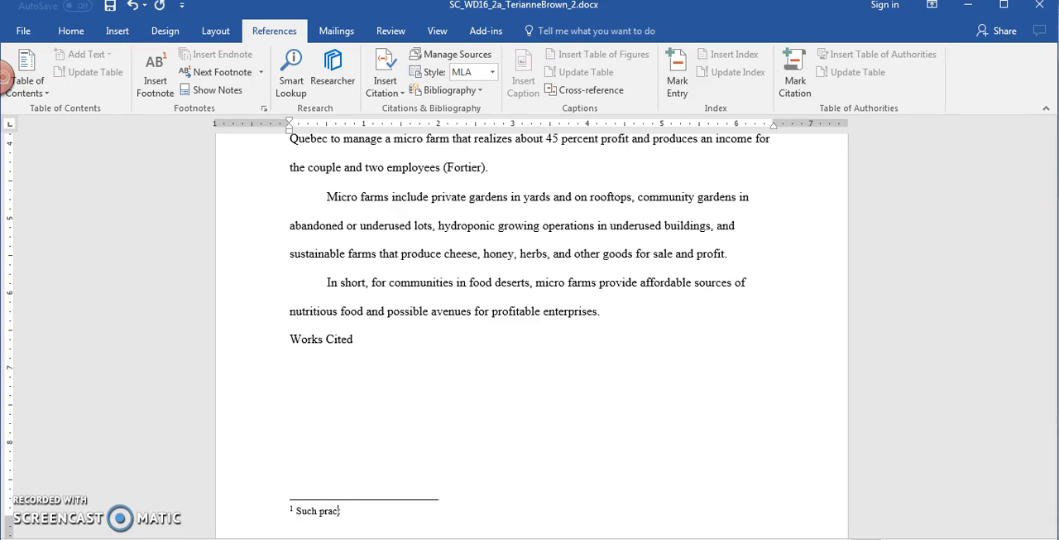
{"action": "type", "text": "ompanion planting."}
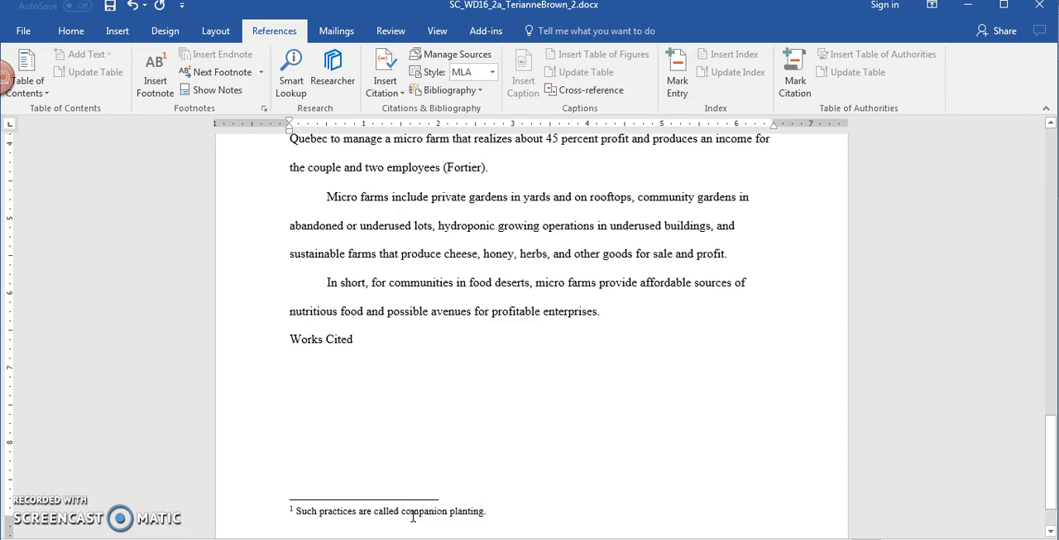
Step: Select the entire footnote text and set the Footnote Text style's font size to 12 points
{"action": "double_click", "coordinate": [413, 513]}
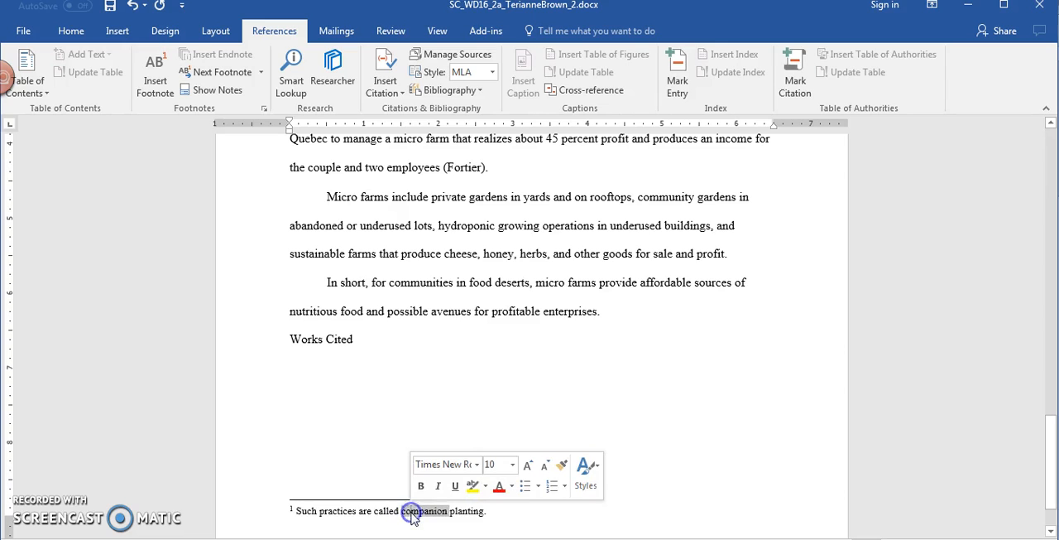
{"action": "left_click", "coordinate": [247, 508]}
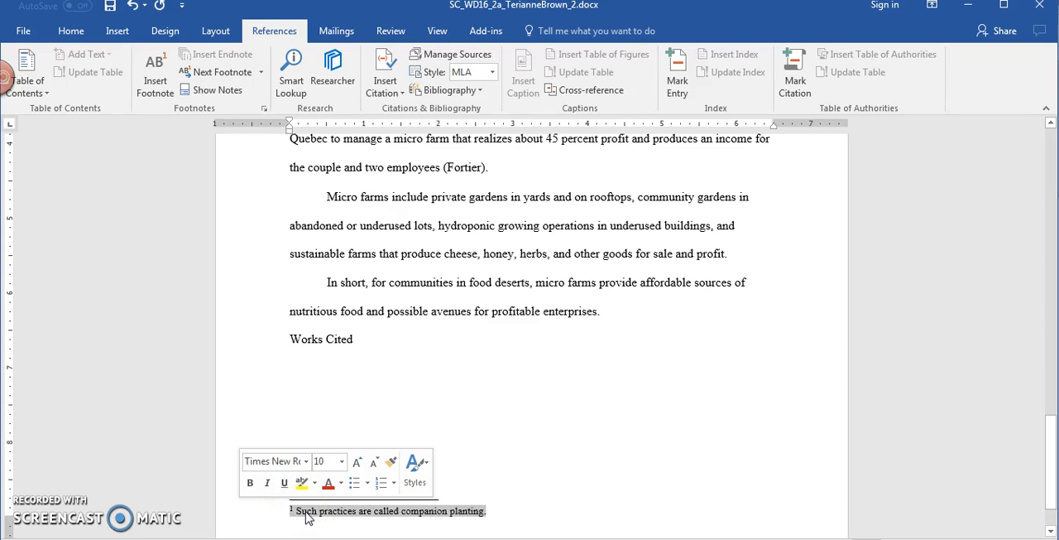
{"action": "left_click", "coordinate": [335, 517]}
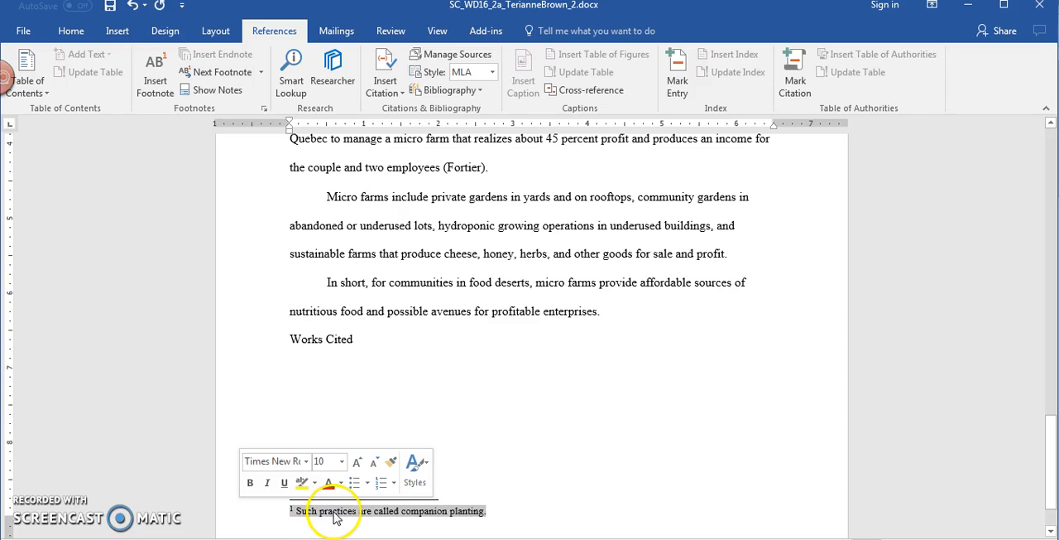
{"action": "right_click", "coordinate": [335, 518]}
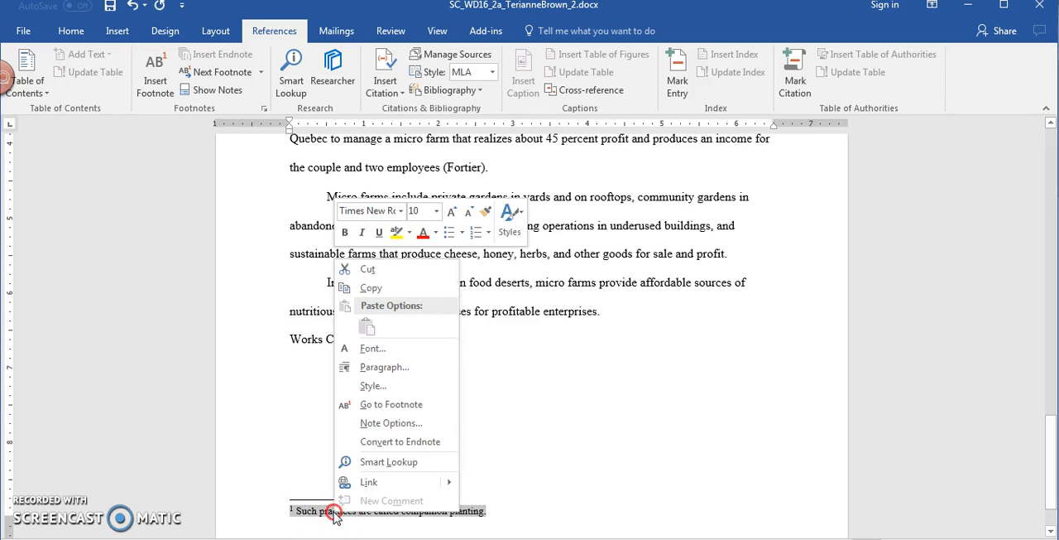
{"action": "left_click", "coordinate": [382, 393]}
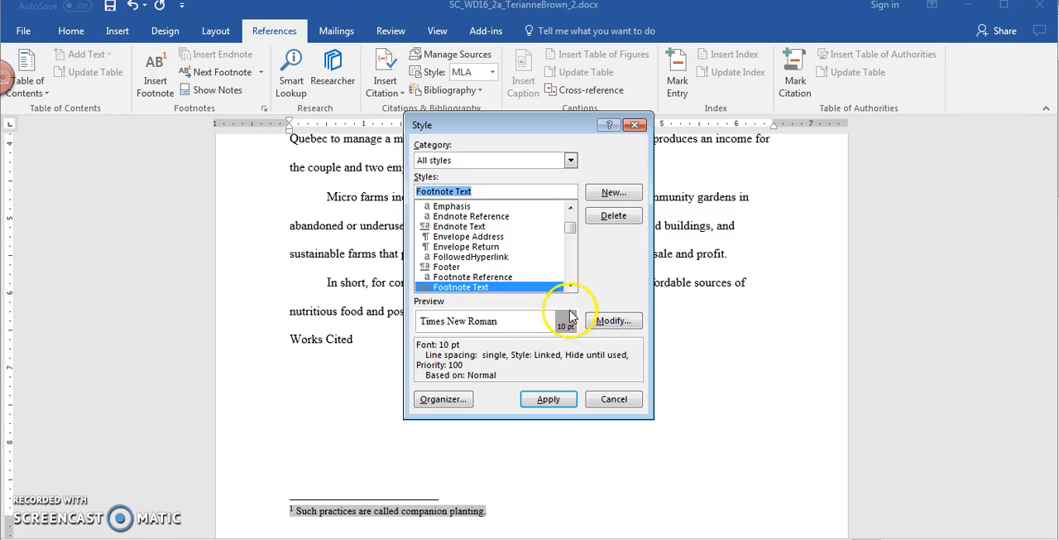
{"action": "left_click", "coordinate": [613, 321]}
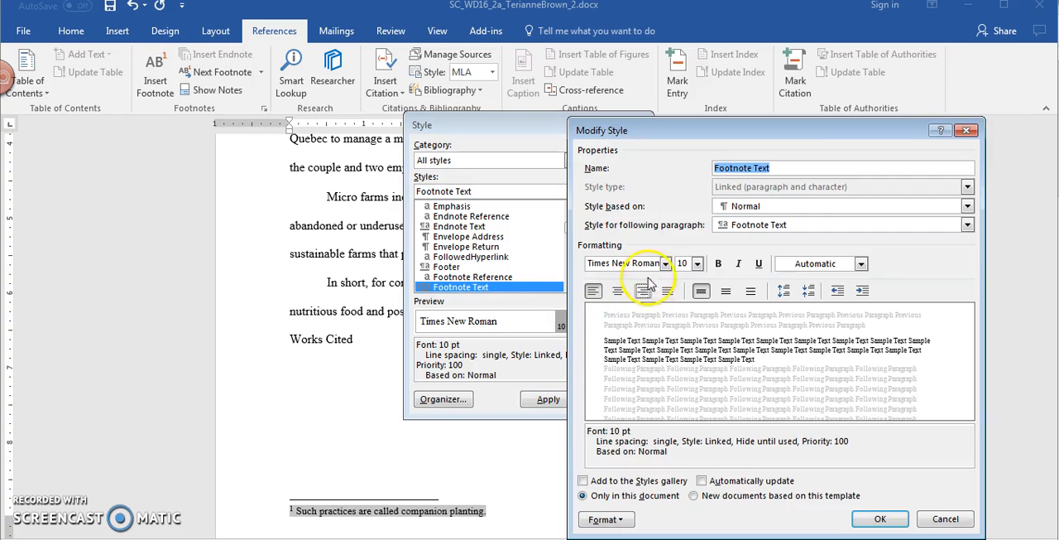
{"action": "left_click", "coordinate": [701, 264]}
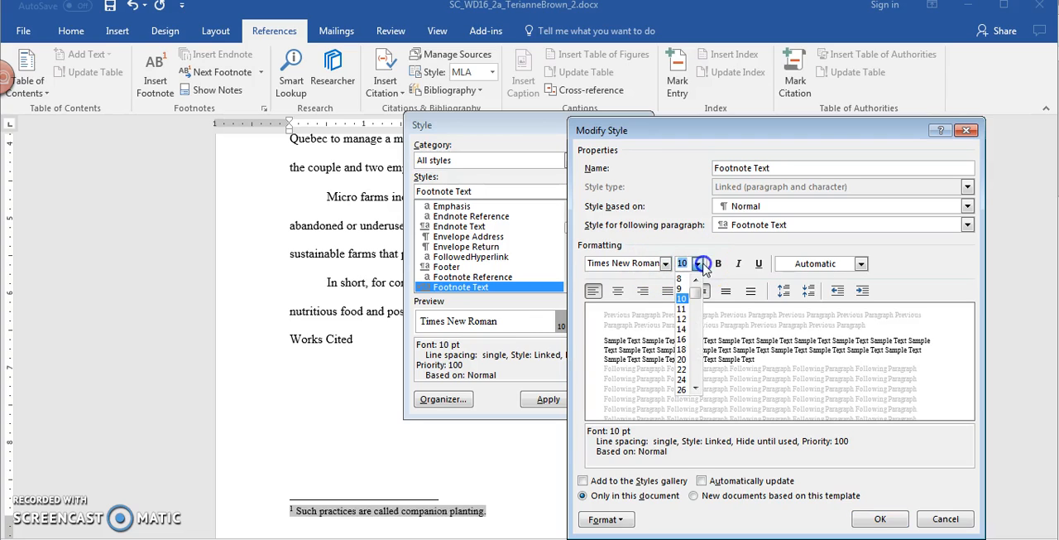
{"action": "left_click", "coordinate": [682, 319]}
{"action": "left_click", "coordinate": [842, 266]}
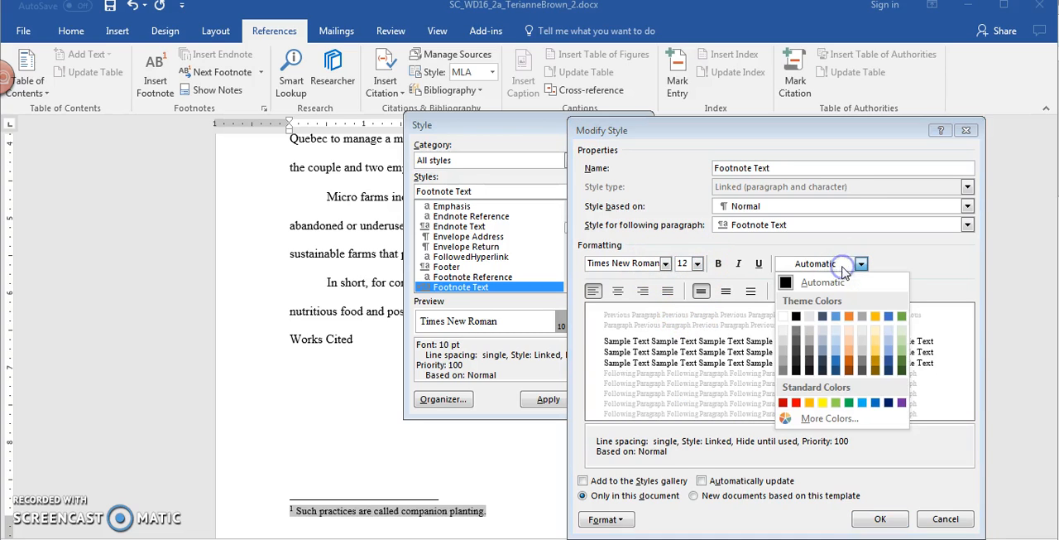
{"action": "left_click", "coordinate": [888, 259]}
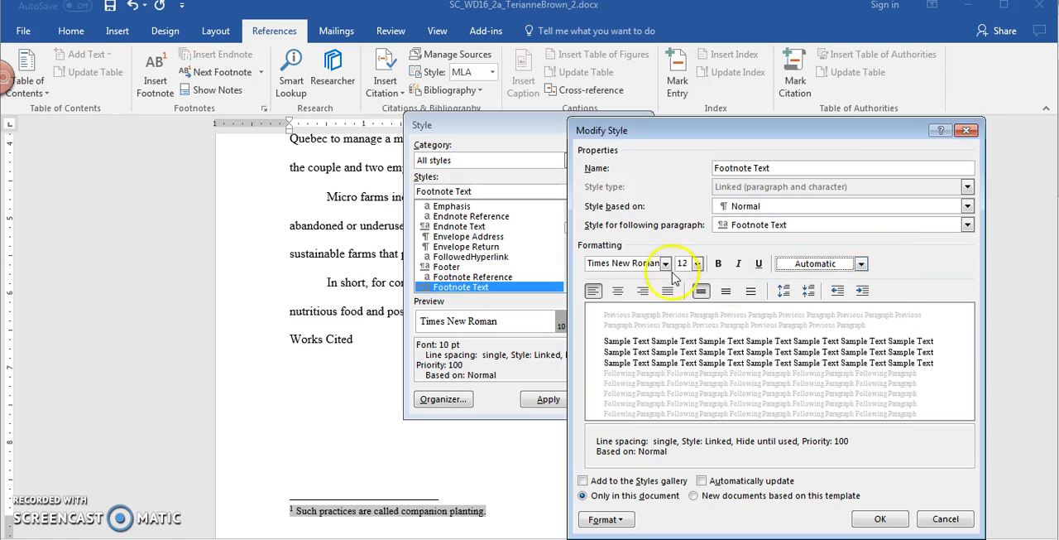
Step: Set the Footnote Text style's line spacing to Double and apply the modified style to the footnote
{"action": "left_click", "coordinate": [621, 520]}
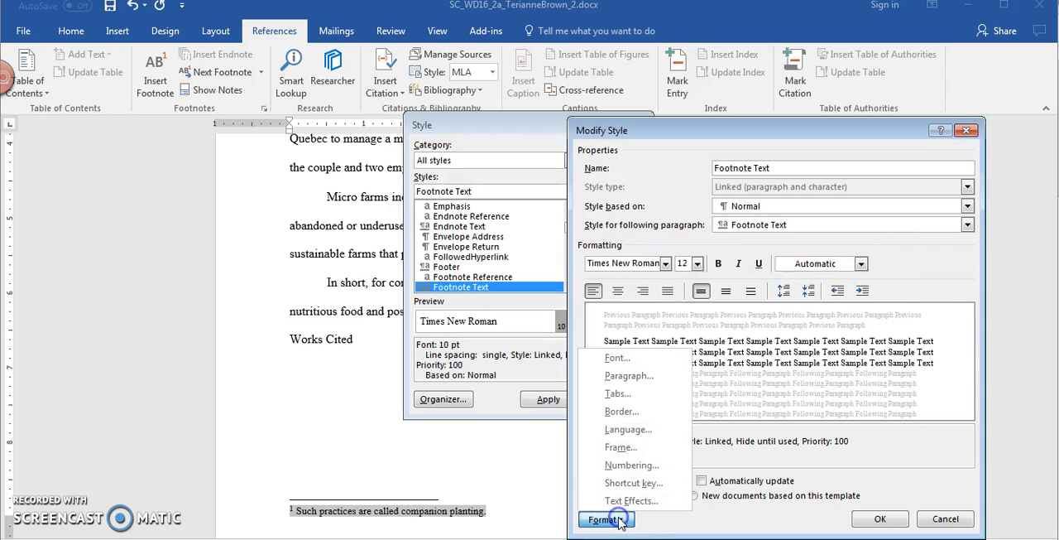
{"action": "left_click", "coordinate": [630, 377]}
{"action": "left_click", "coordinate": [576, 219]}
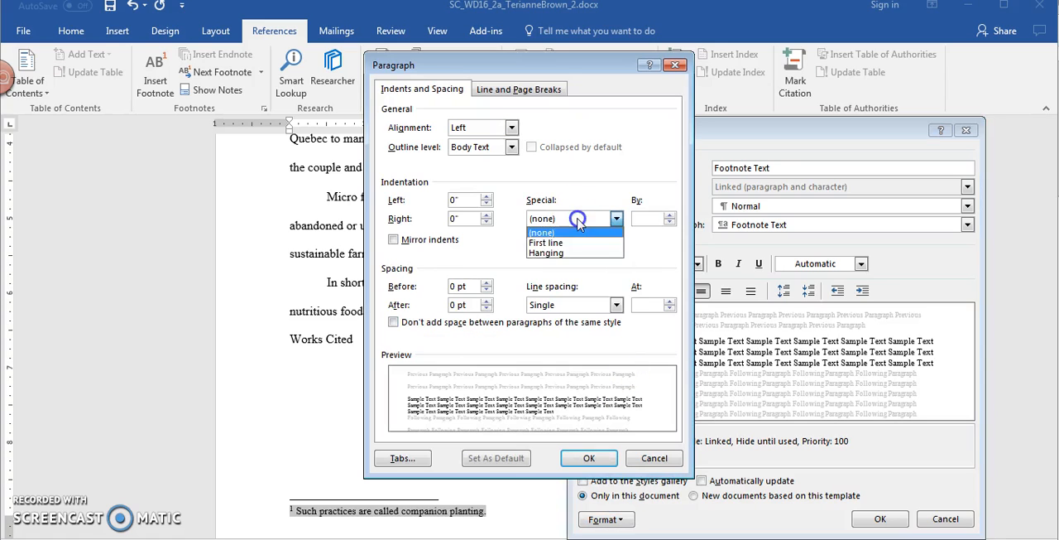
{"action": "left_click", "coordinate": [631, 272]}
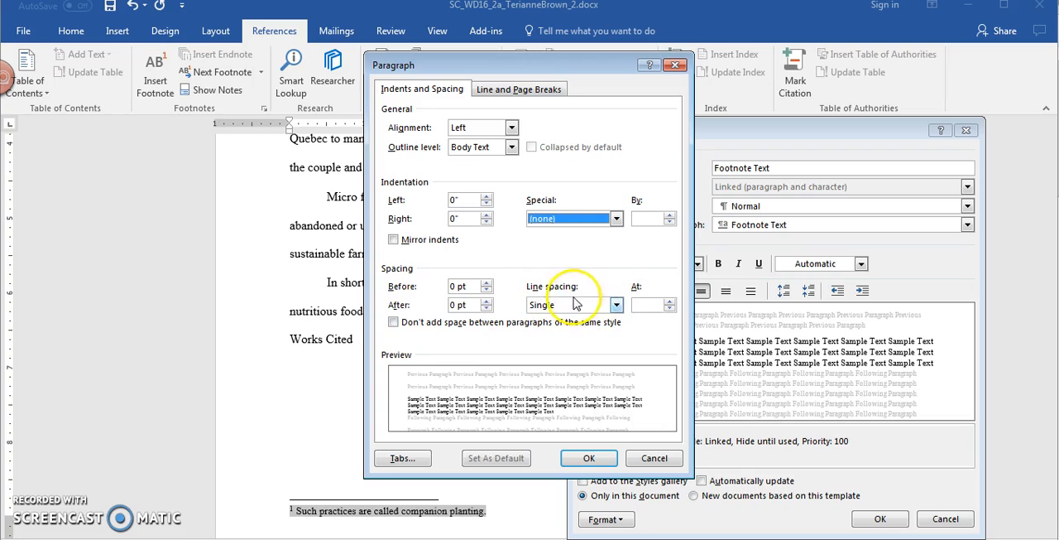
{"action": "left_click", "coordinate": [615, 304]}
{"action": "left_click", "coordinate": [607, 343]}
{"action": "left_click", "coordinate": [588, 458]}
{"action": "left_click", "coordinate": [880, 519]}
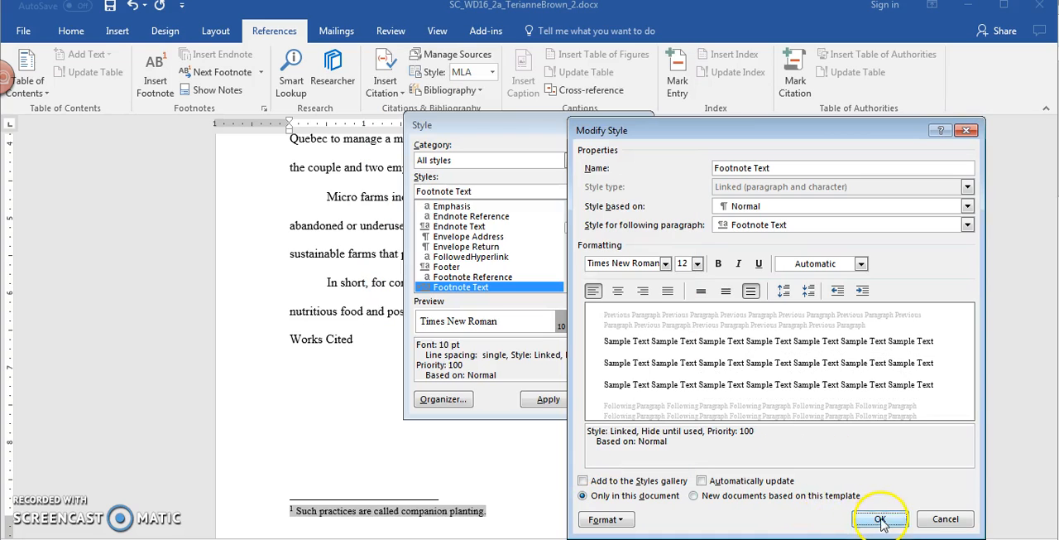
{"action": "left_click", "coordinate": [537, 398]}
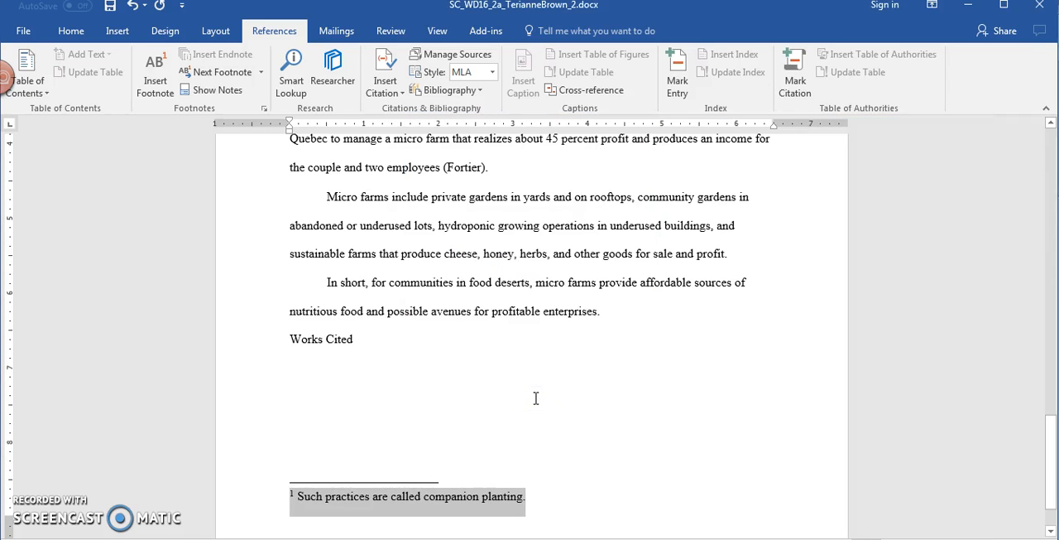
{"action": "left_click", "coordinate": [536, 398]}
{"action": "left_click", "coordinate": [359, 510]}
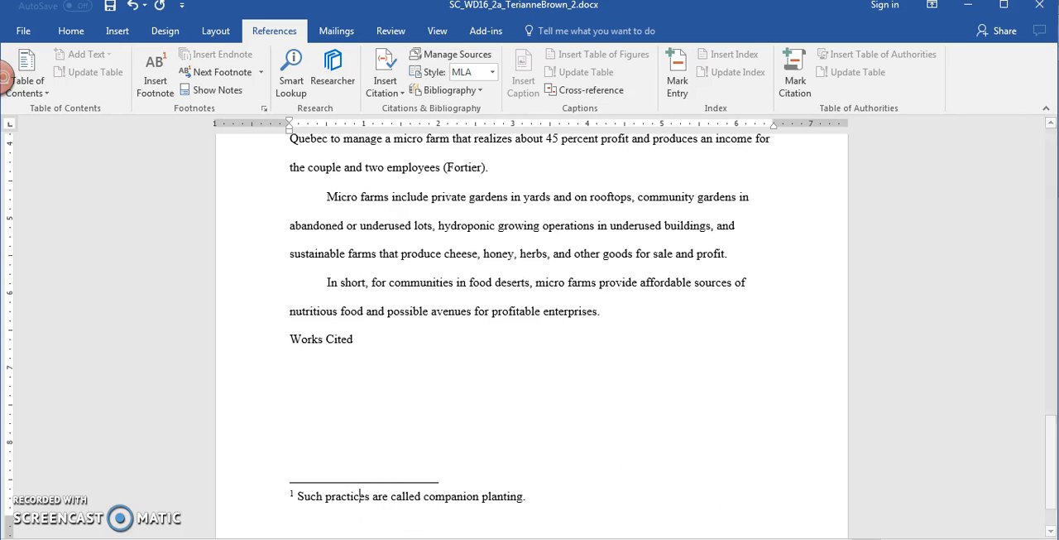
Step: Replace every occurrence of "abandoned" with "vacant" throughout the paper
{"action": "left_click_drag", "start_coordinate": [1050, 497], "coordinate": [1041, 236]}
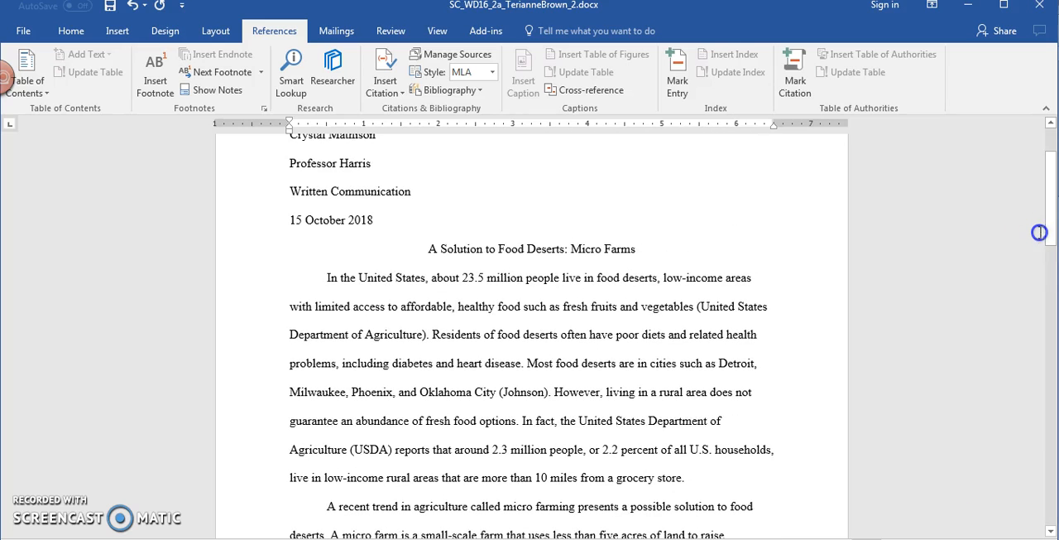
{"action": "left_click", "coordinate": [540, 222]}
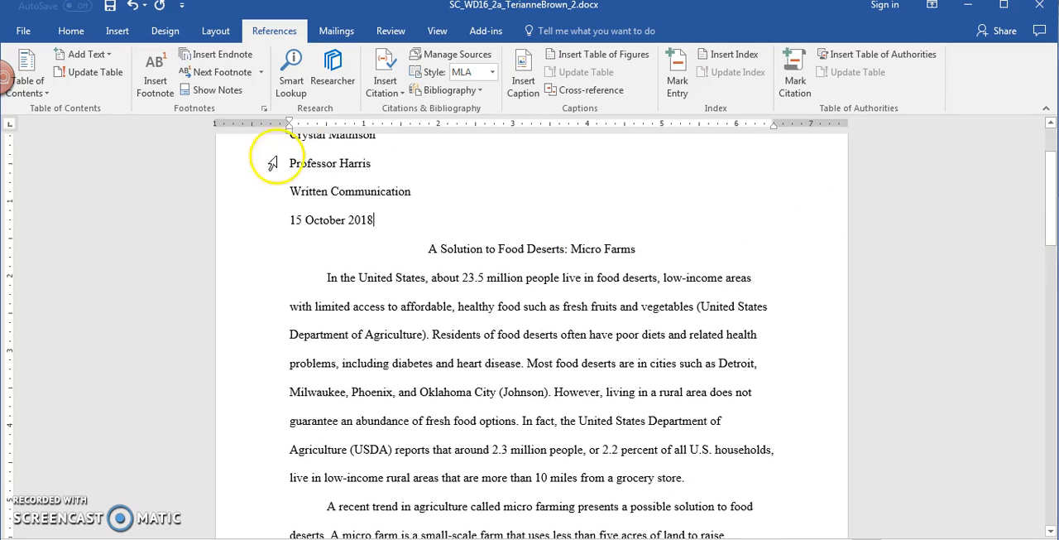
{"action": "left_click", "coordinate": [440, 195]}
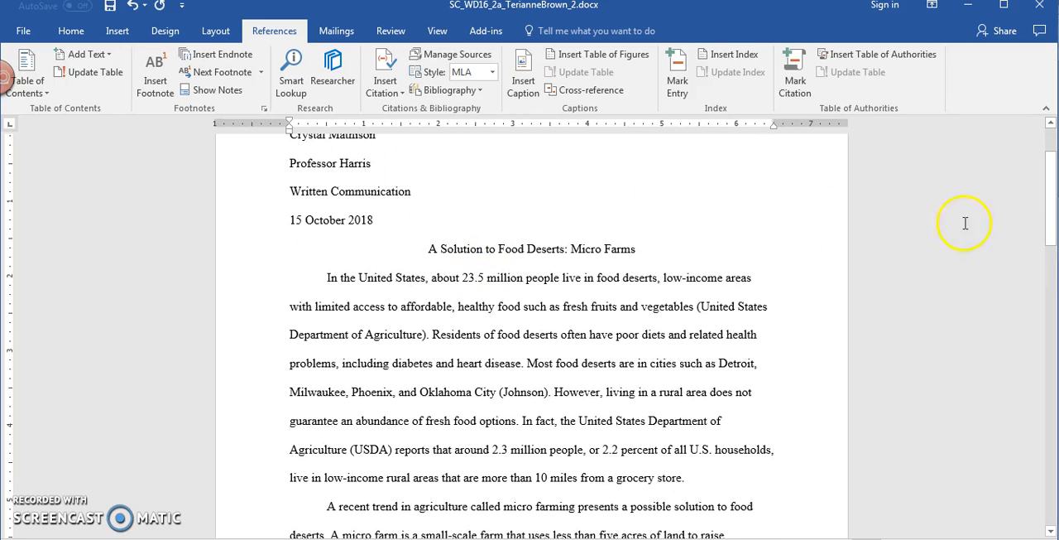
{"action": "left_click", "coordinate": [69, 33]}
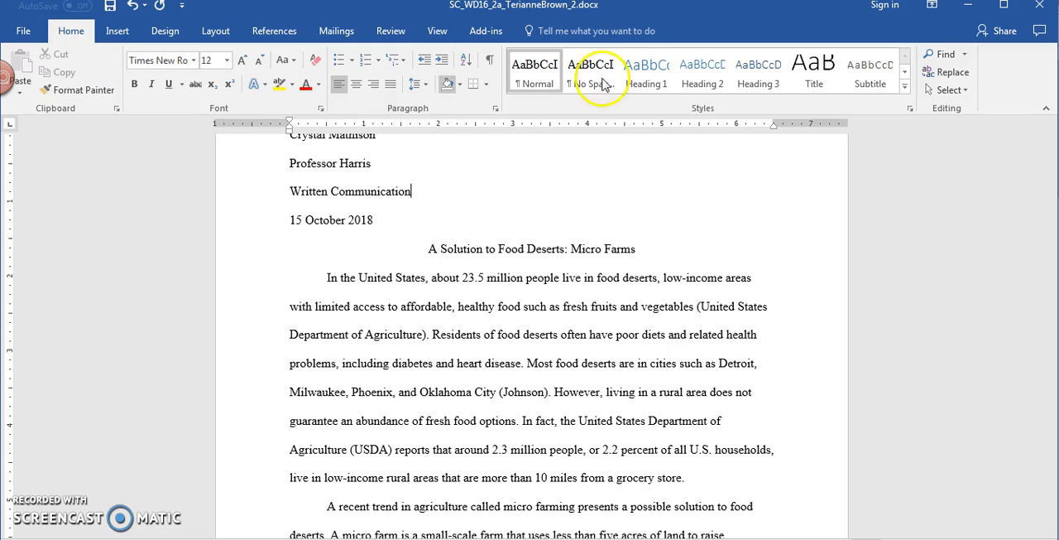
{"action": "left_click", "coordinate": [948, 72]}
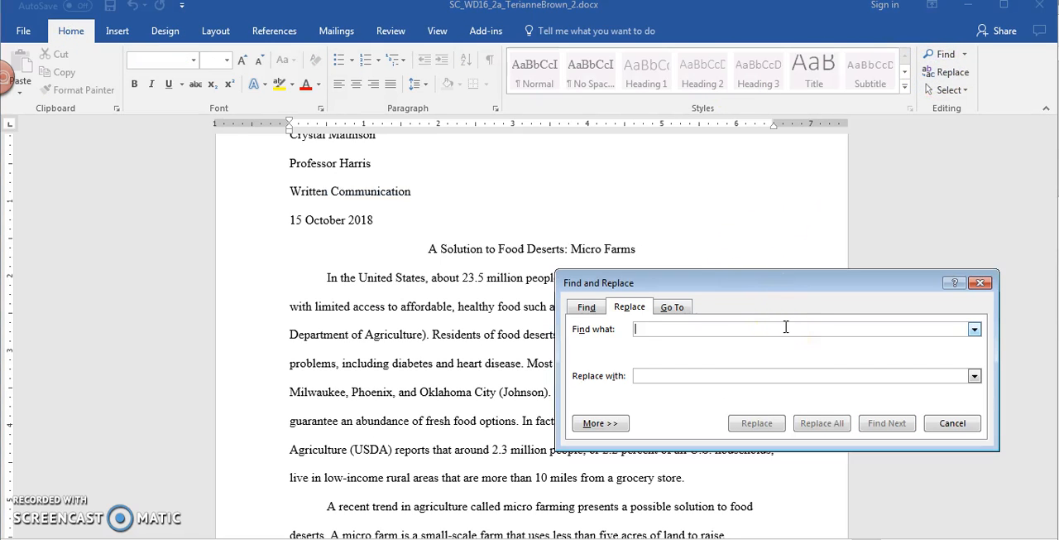
{"action": "type", "text": "acant"}
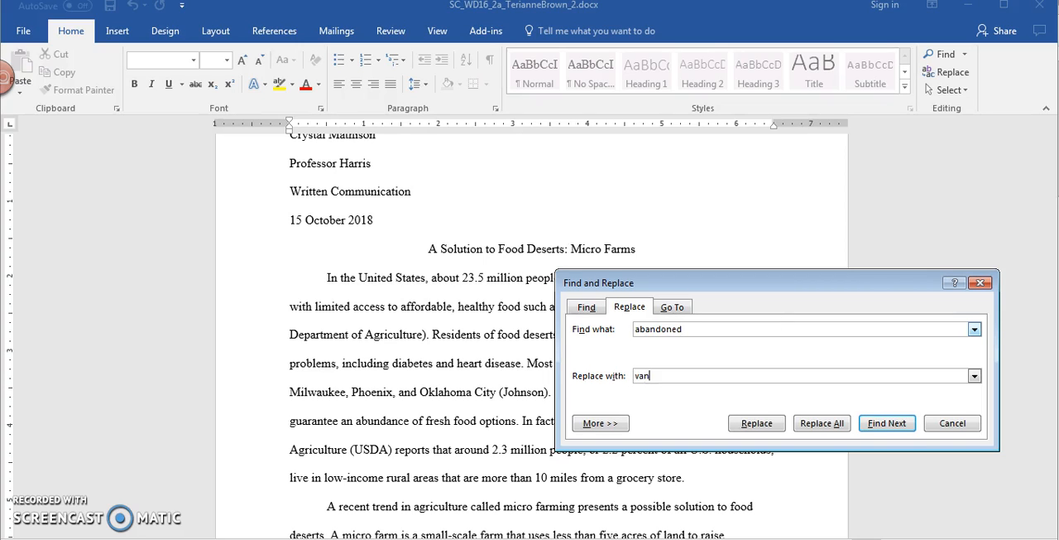
{"action": "left_click", "coordinate": [814, 423]}
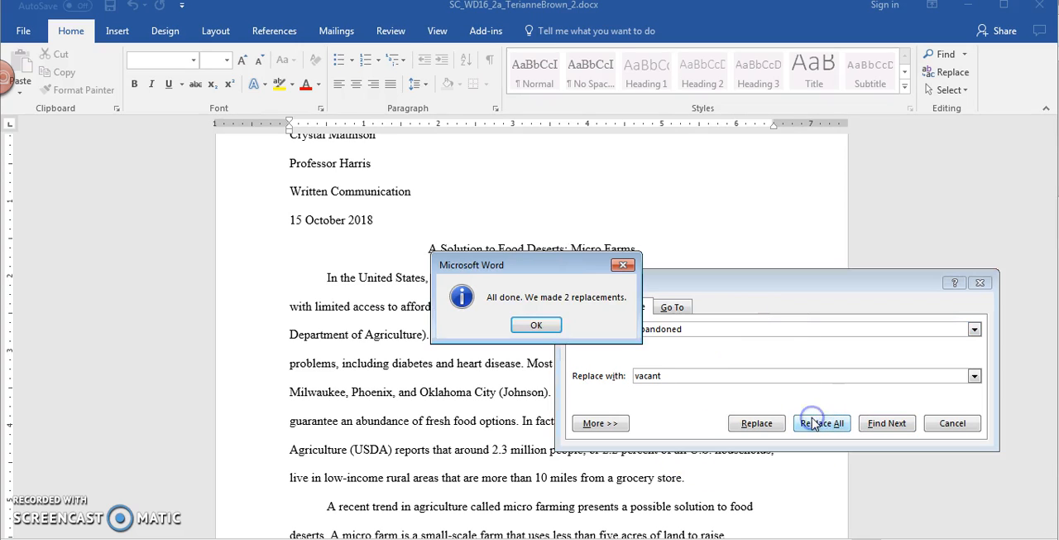
{"action": "left_click", "coordinate": [540, 326]}
{"action": "left_click", "coordinate": [975, 429]}
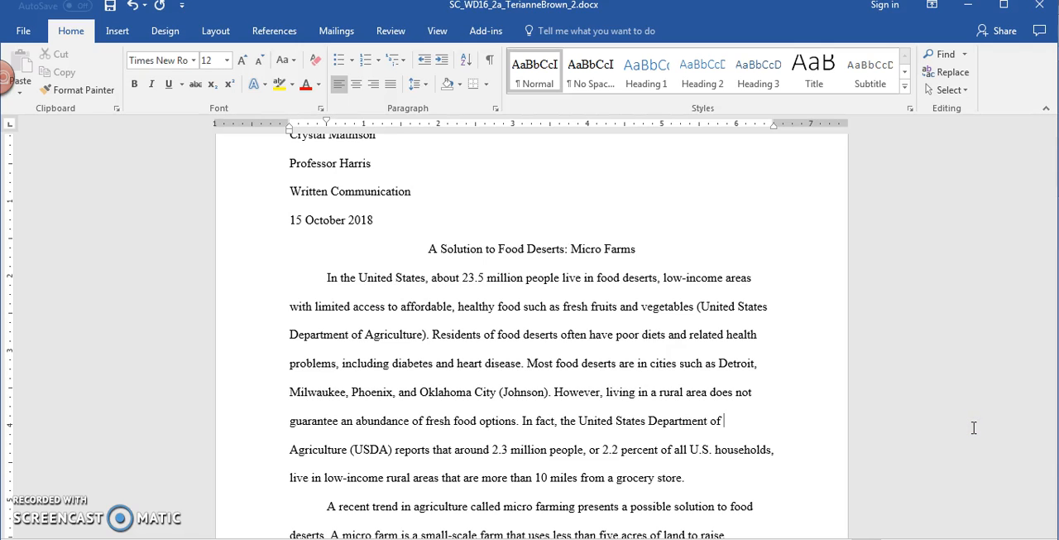
Step: Move the paragraph beginning "Micro farms include private gardens" to directly before the paragraph beginning "In cities, micro farms do more"
{"action": "left_click_drag", "start_coordinate": [1052, 214], "coordinate": [1052, 321]}
{"action": "left_click_drag", "start_coordinate": [1051, 383], "coordinate": [1051, 474]}
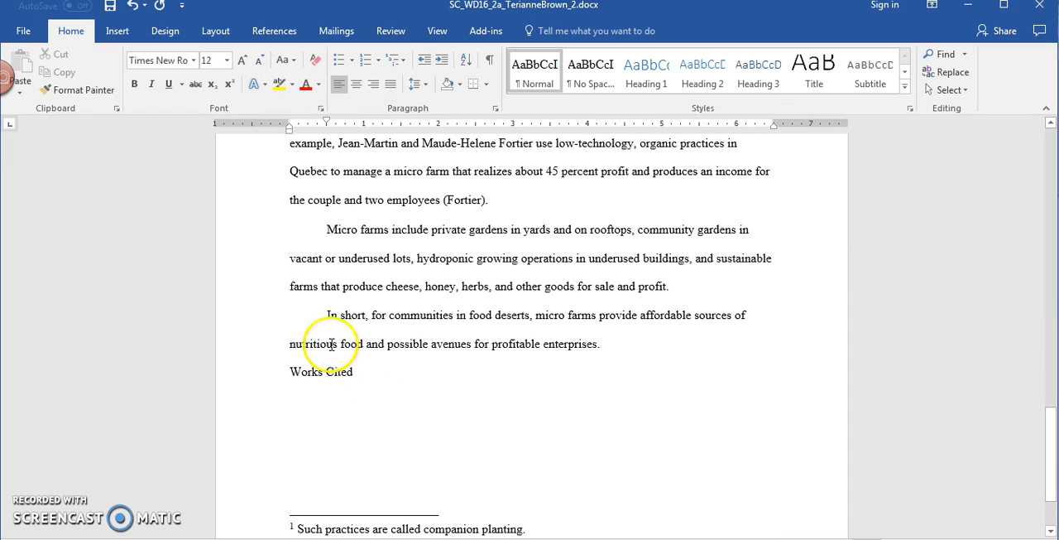
{"action": "left_click", "coordinate": [284, 236]}
{"action": "left_click_drag", "start_coordinate": [284, 236], "coordinate": [719, 289]}
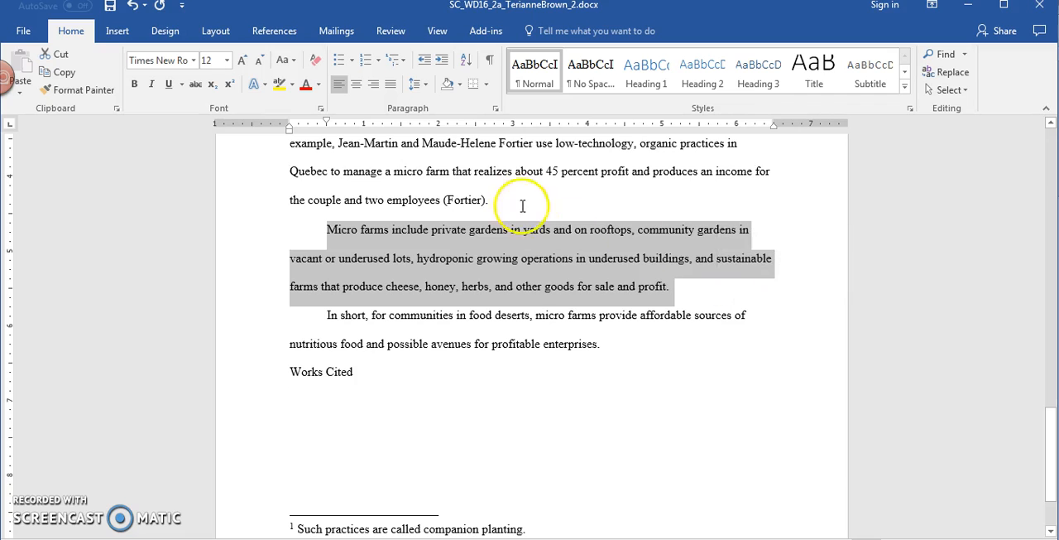
{"action": "key", "text": "ctrl+x"}
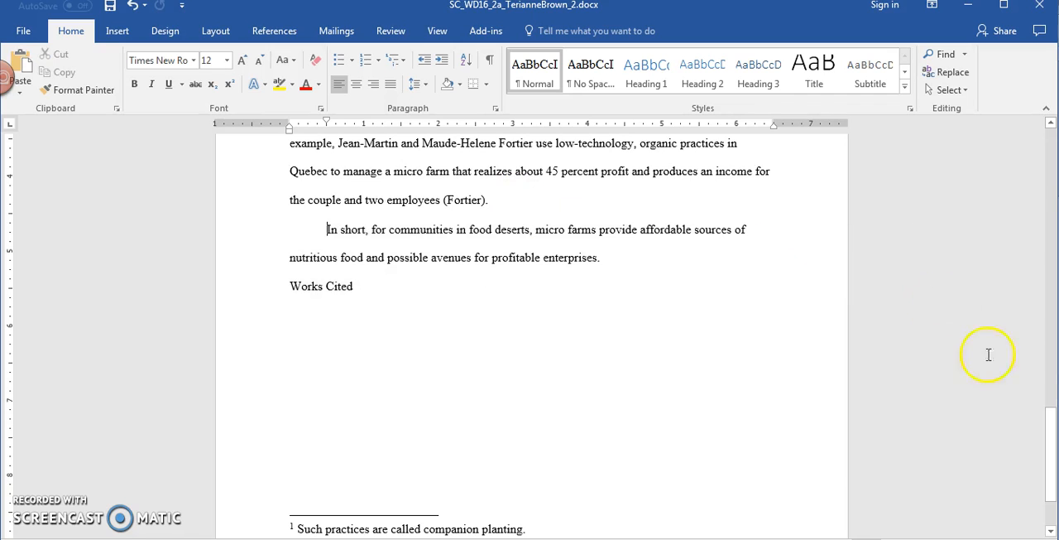
{"action": "left_click_drag", "start_coordinate": [1053, 476], "coordinate": [1048, 472]}
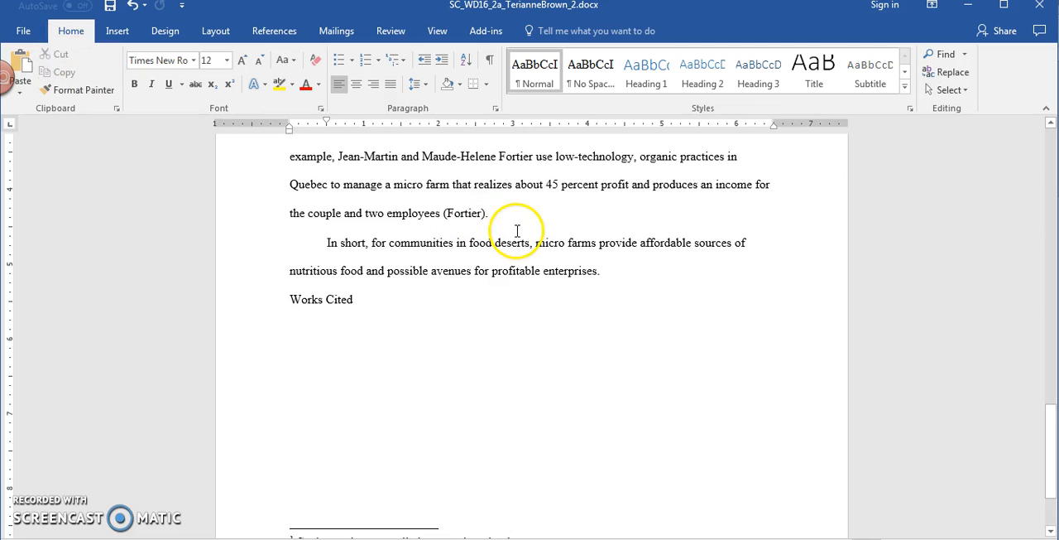
{"action": "left_click_drag", "start_coordinate": [1048, 439], "coordinate": [902, 330]}
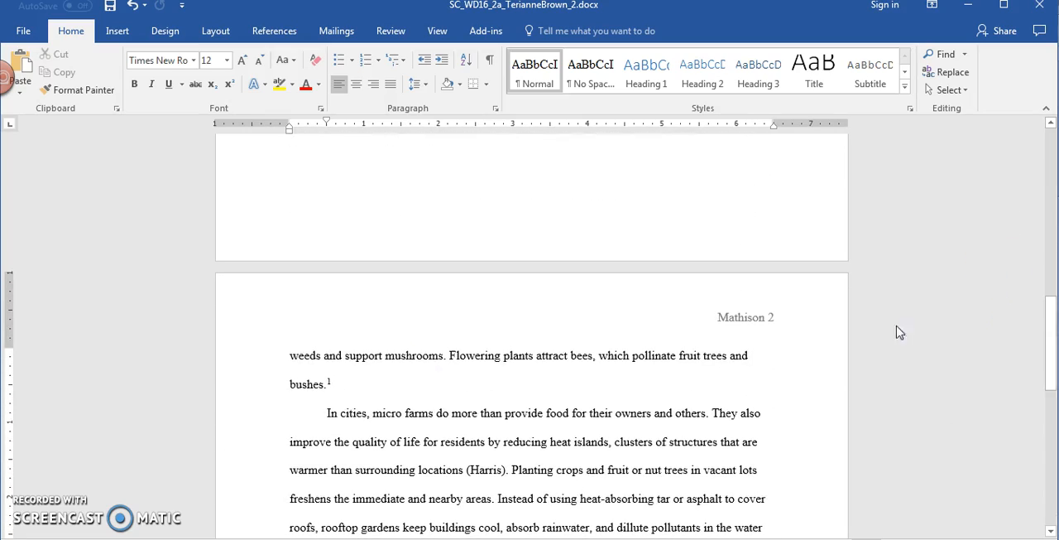
{"action": "left_click", "coordinate": [353, 392]}
{"action": "left_click", "coordinate": [325, 412]}
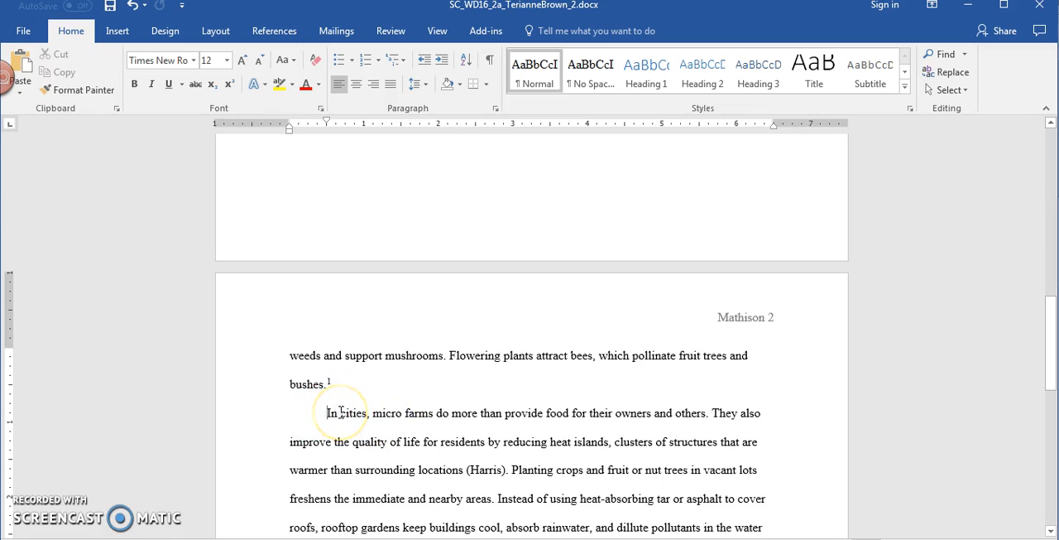
{"action": "key", "text": "ctrl+v"}
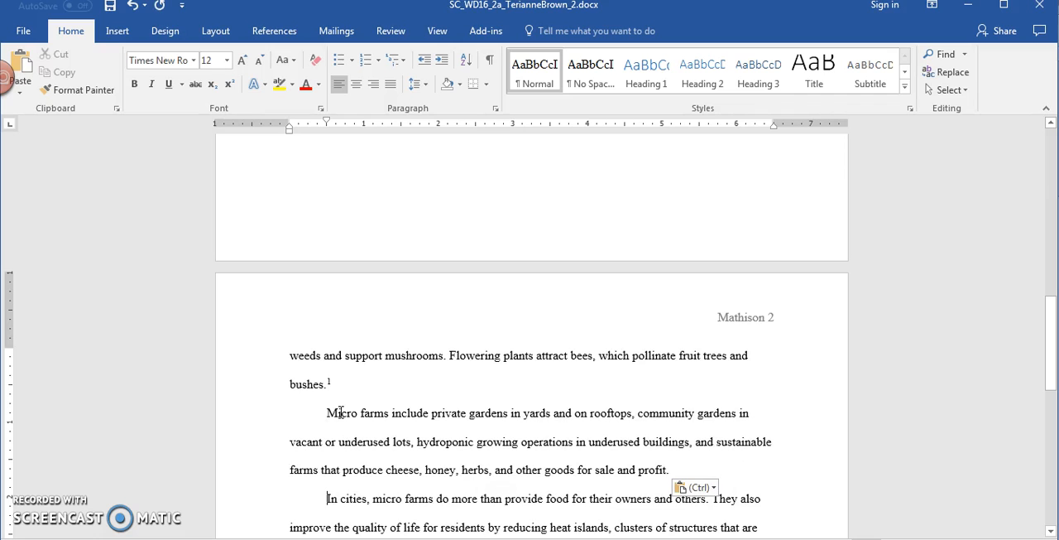
{"action": "left_click_drag", "start_coordinate": [329, 411], "coordinate": [654, 480]}
{"action": "left_click", "coordinate": [519, 447]}
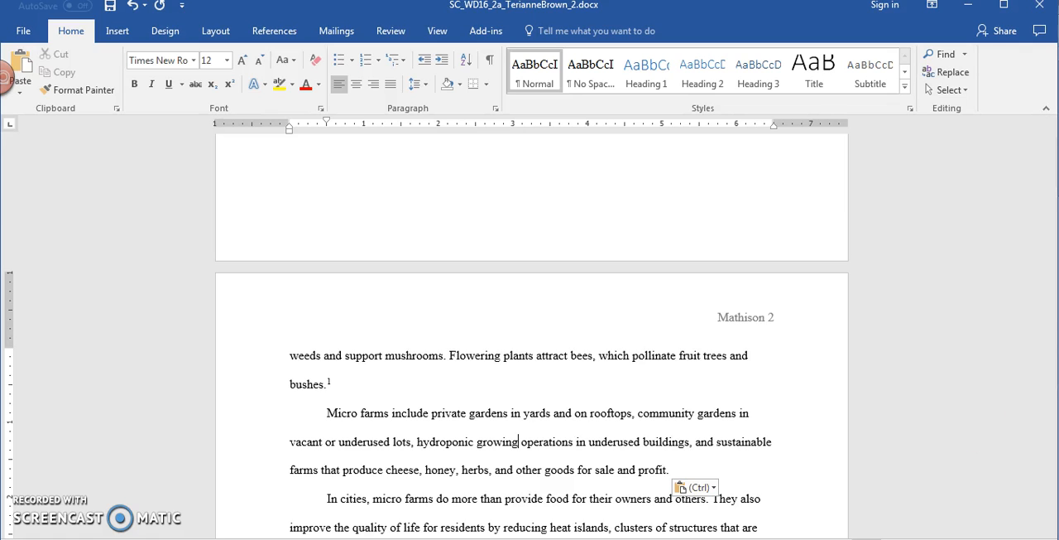
Step: Add page number 25 to the citation ending the paragraph that begins "In rural locations, micro farms"
{"action": "left_click_drag", "start_coordinate": [1050, 317], "coordinate": [1052, 400]}
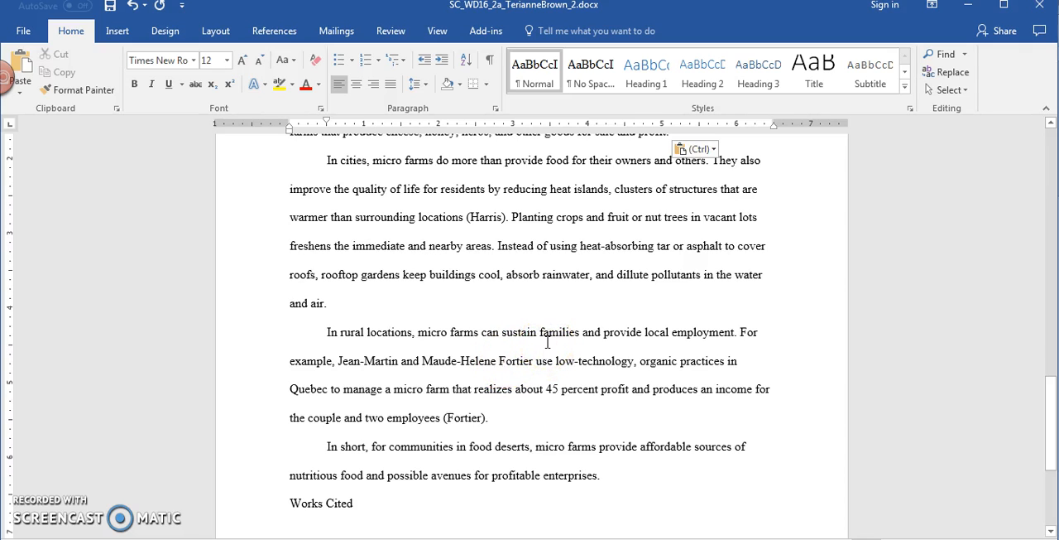
{"action": "left_click", "coordinate": [469, 419]}
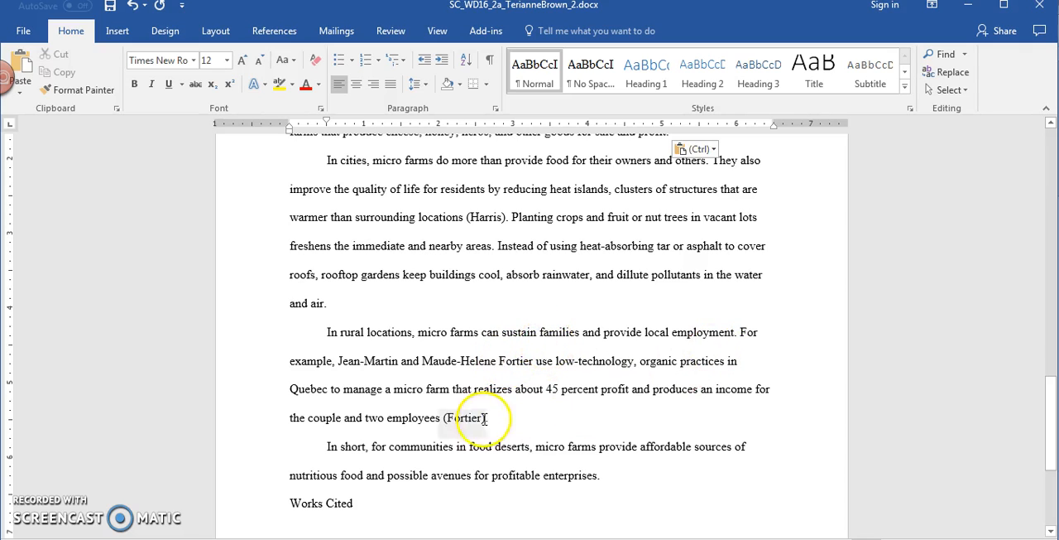
{"action": "left_click", "coordinate": [465, 418]}
{"action": "right_click", "coordinate": [465, 418]}
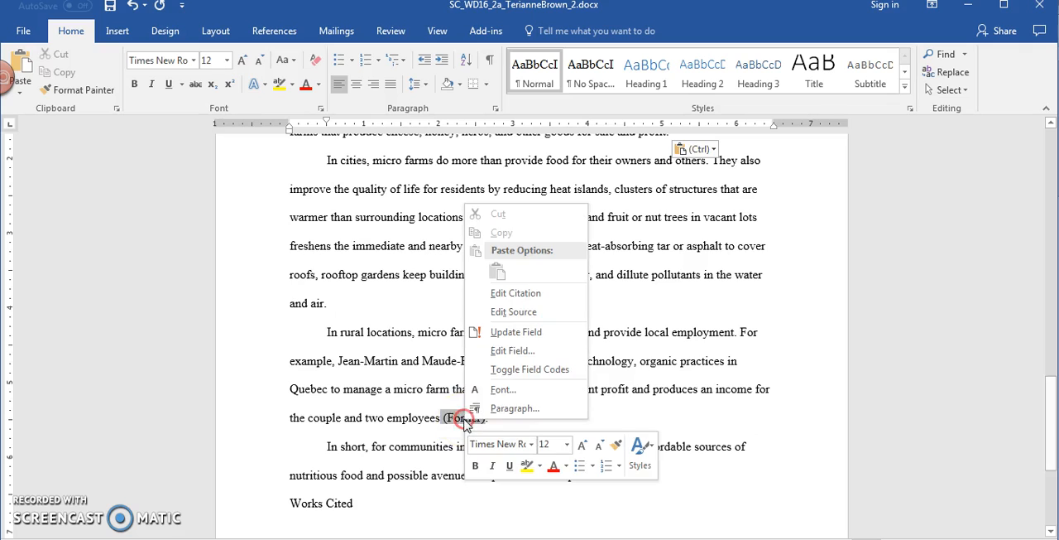
{"action": "left_click", "coordinate": [507, 294]}
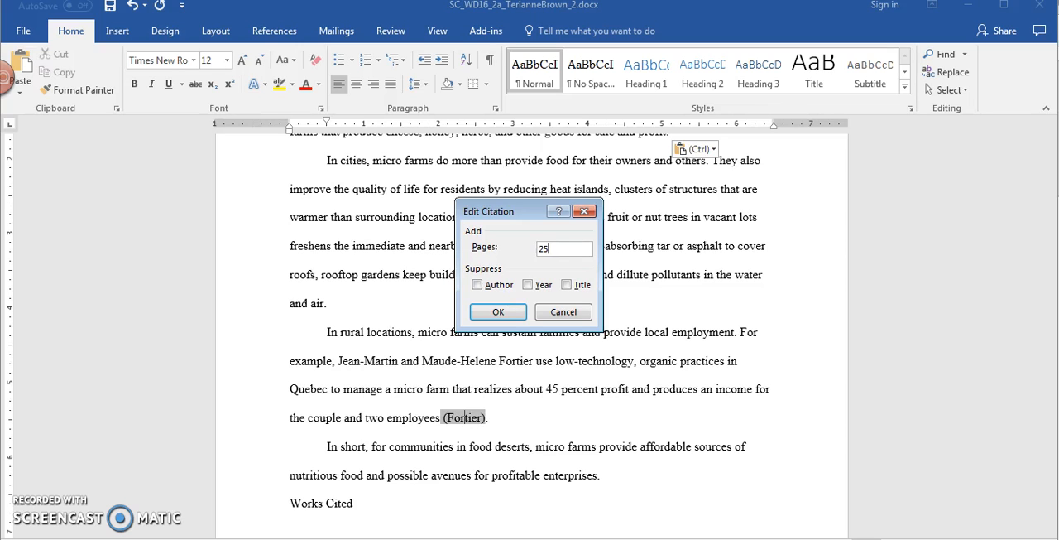
{"action": "left_click", "coordinate": [518, 322]}
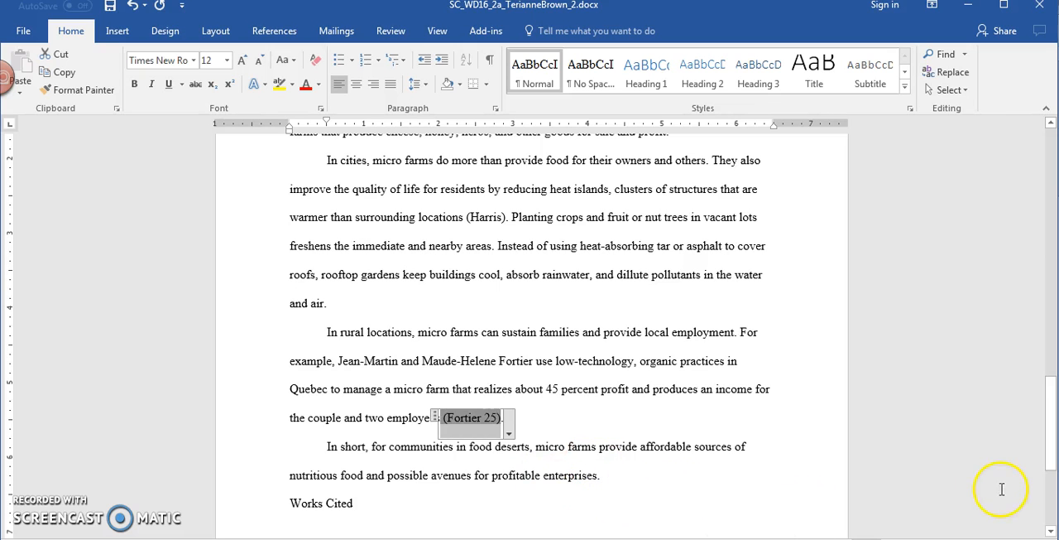
Step: Insert a page break directly before the "Works Cited" heading and center the heading on its new page
{"action": "left_click_drag", "start_coordinate": [1049, 447], "coordinate": [1053, 507]}
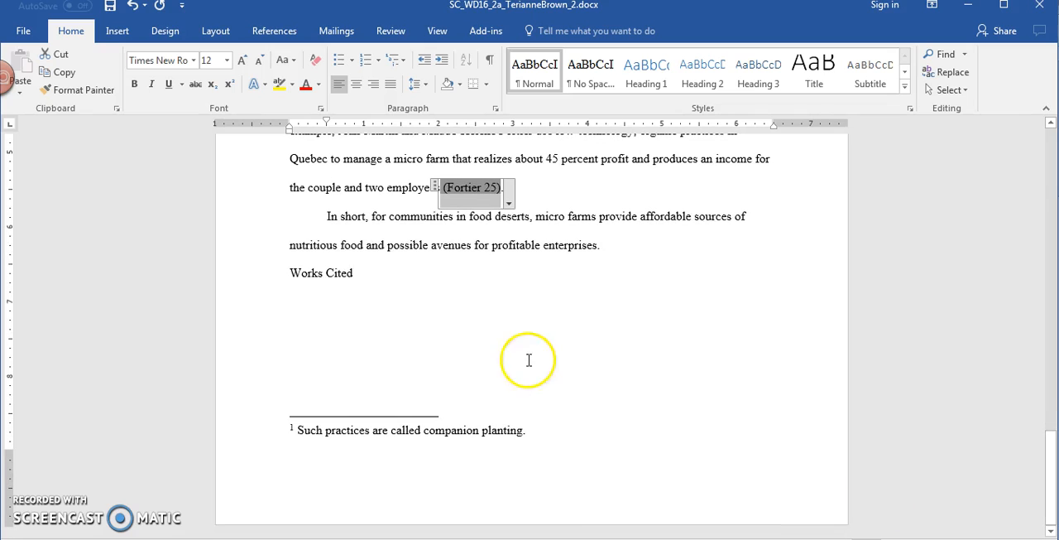
{"action": "left_click", "coordinate": [290, 265]}
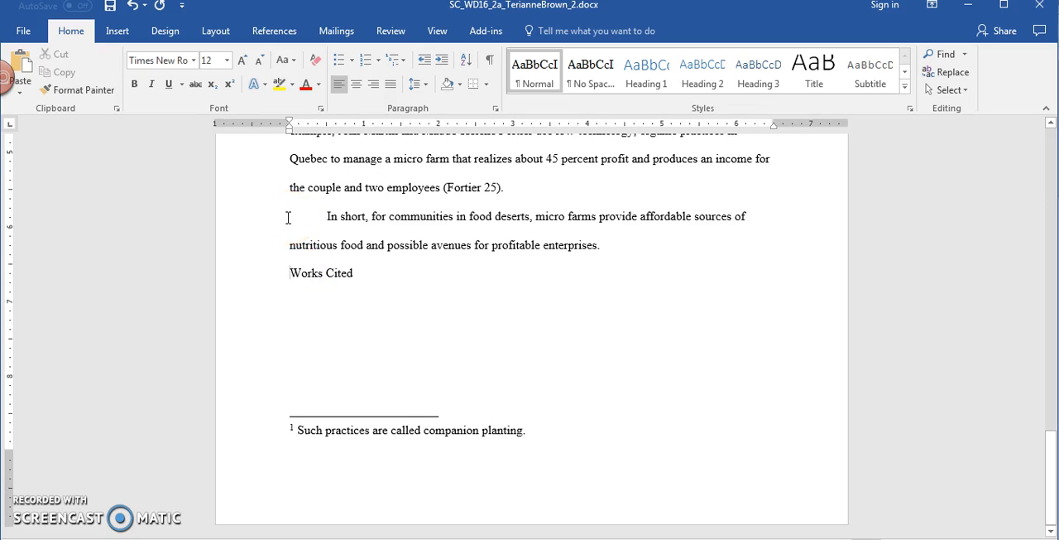
{"action": "left_click", "coordinate": [119, 33]}
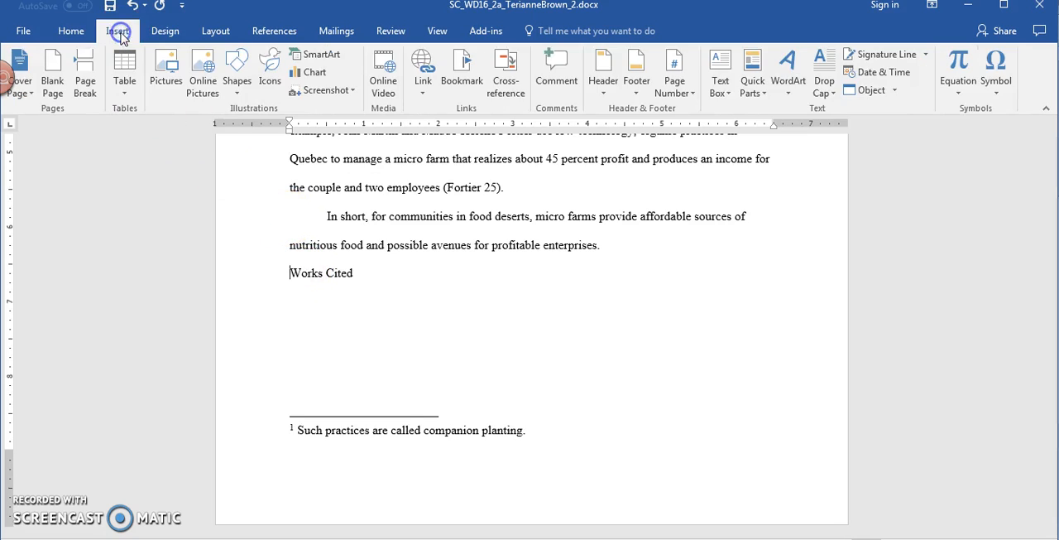
{"action": "left_click", "coordinate": [86, 86]}
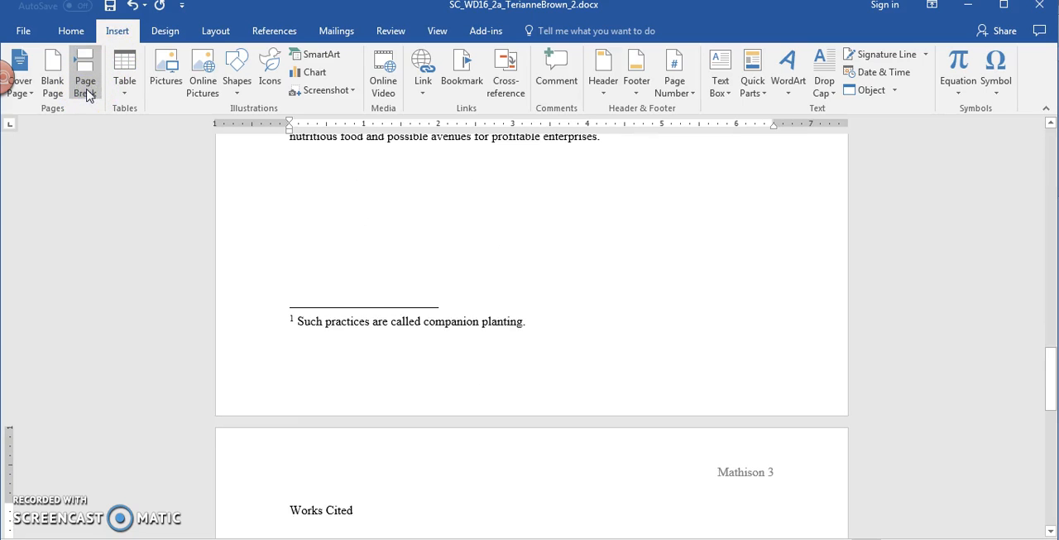
{"action": "left_click_drag", "start_coordinate": [1051, 354], "coordinate": [1051, 418]}
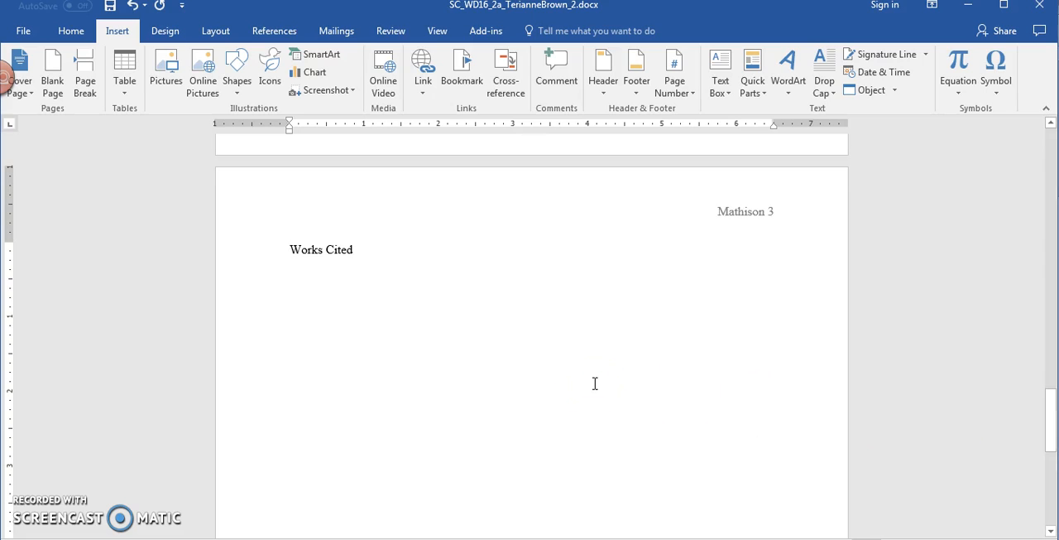
{"action": "left_click", "coordinate": [71, 32]}
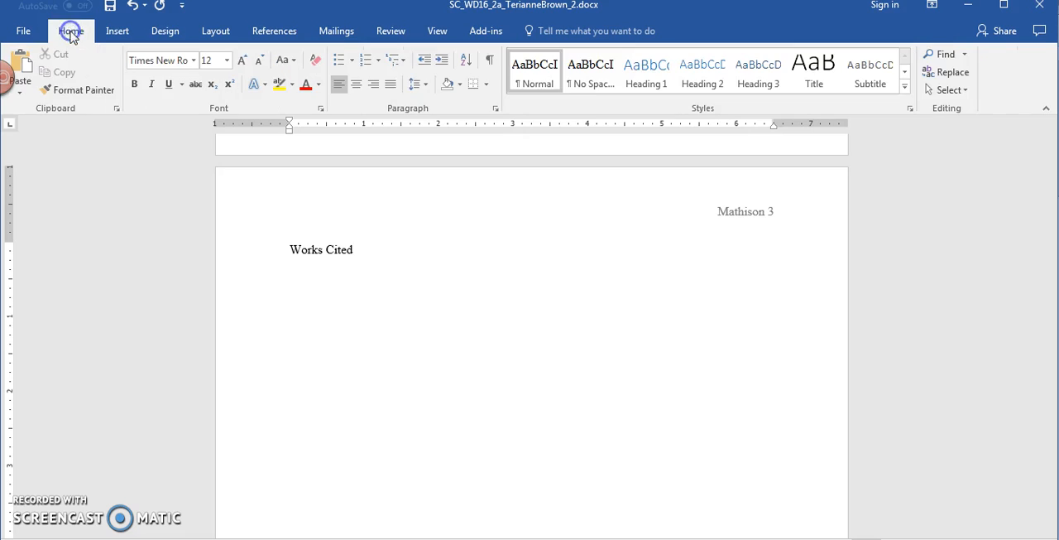
{"action": "left_click", "coordinate": [356, 84]}
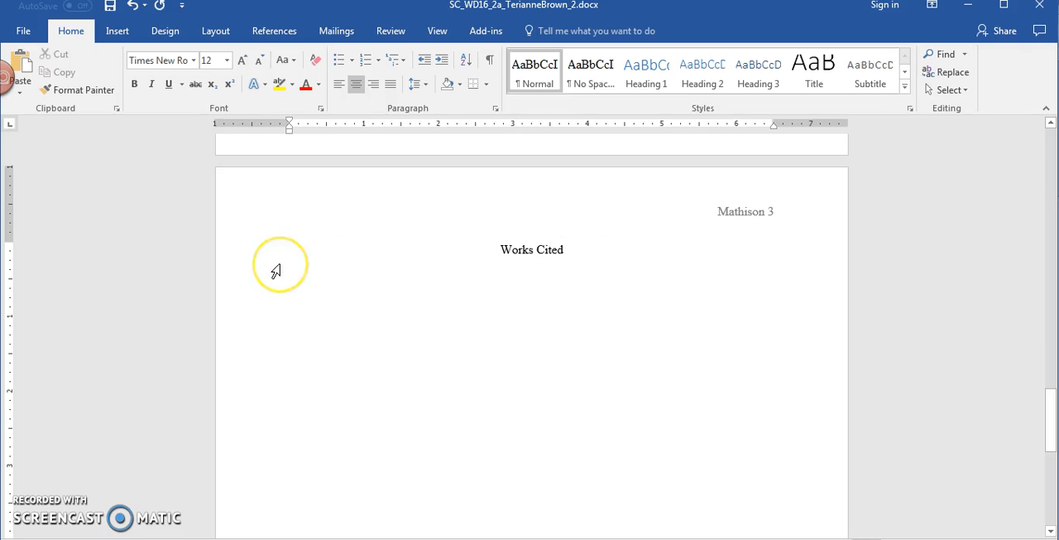
Step: Insert a bibliography of the paper's MLA sources on the blank line below the "Works Cited" heading
{"action": "left_click", "coordinate": [303, 284]}
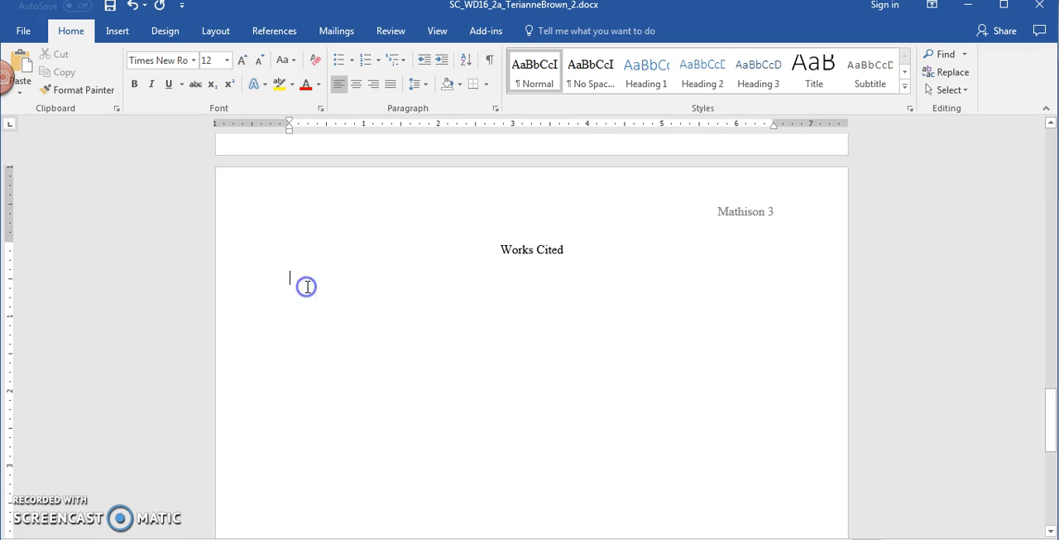
{"action": "left_click", "coordinate": [312, 300]}
{"action": "left_click", "coordinate": [304, 282]}
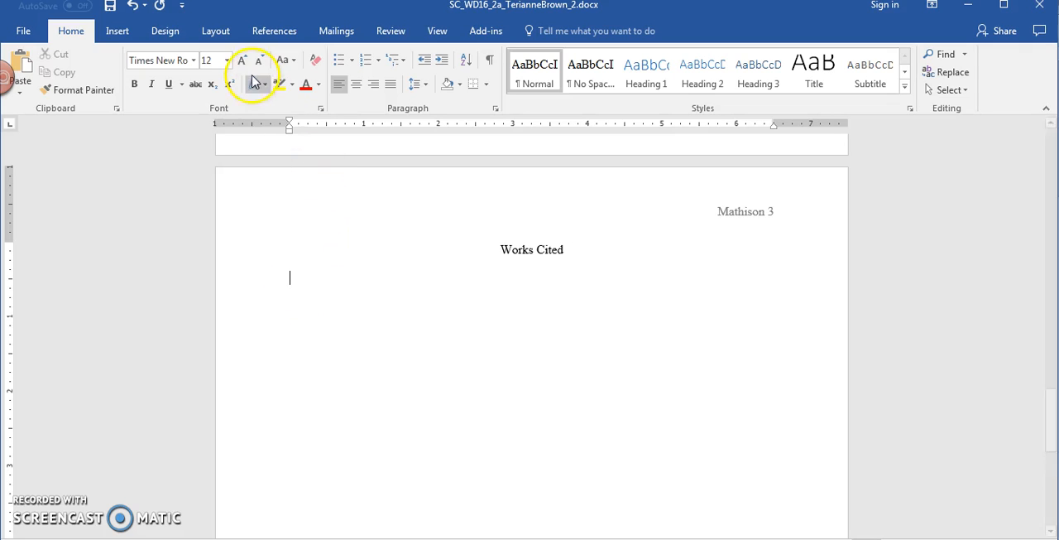
{"action": "left_click", "coordinate": [265, 33]}
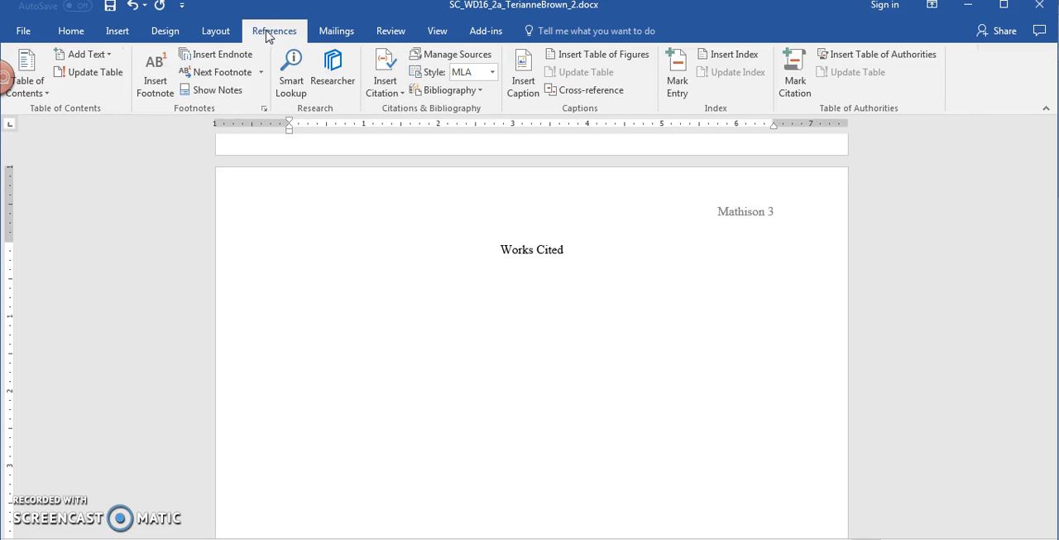
{"action": "left_click", "coordinate": [466, 91]}
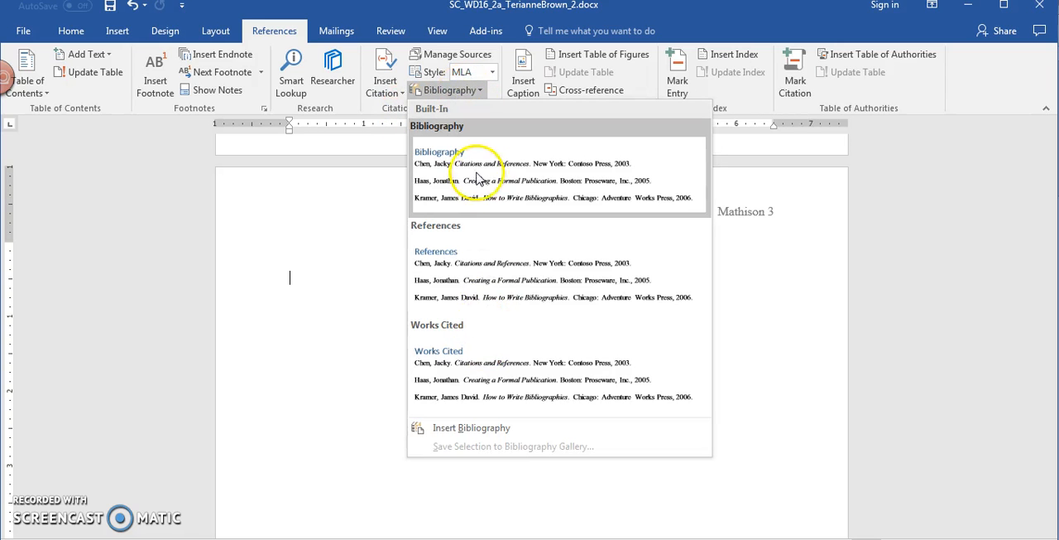
{"action": "left_click", "coordinate": [484, 430]}
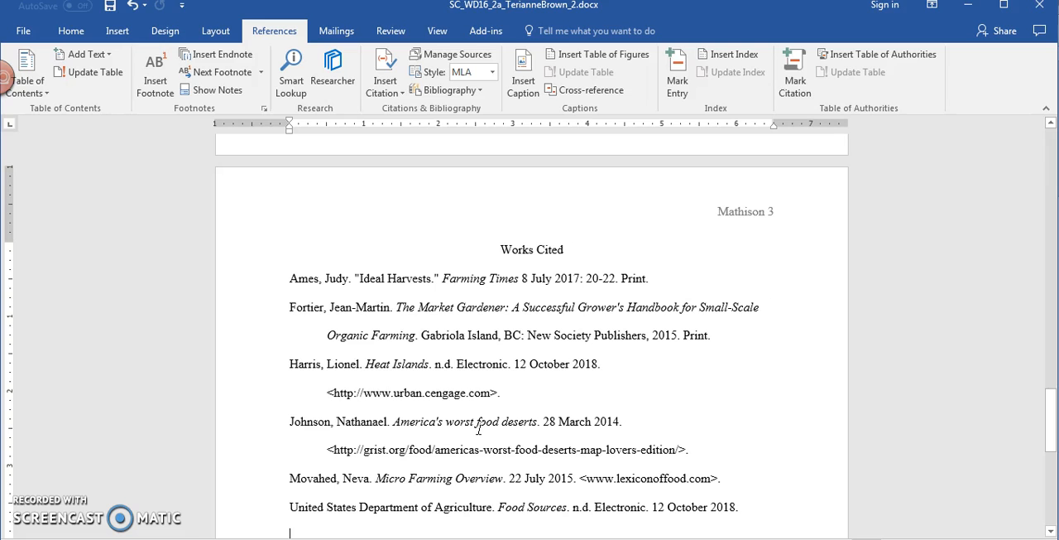
Step: Edit the "Heat Islands" website source in the current list of the Source Manager, setting its year to 2017
{"action": "left_click_drag", "start_coordinate": [1049, 414], "coordinate": [1056, 431]}
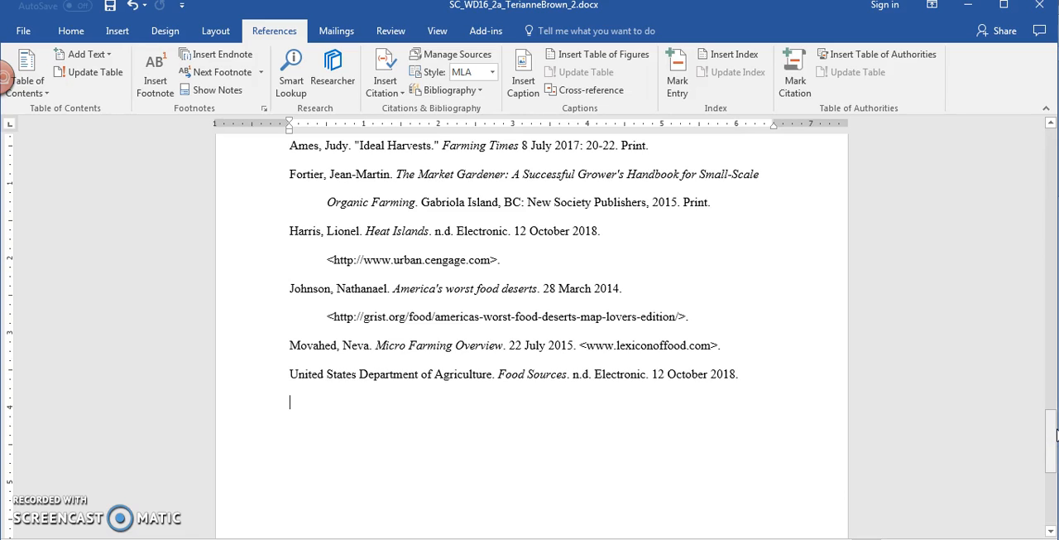
{"action": "left_click_drag", "start_coordinate": [1053, 439], "coordinate": [1053, 430]}
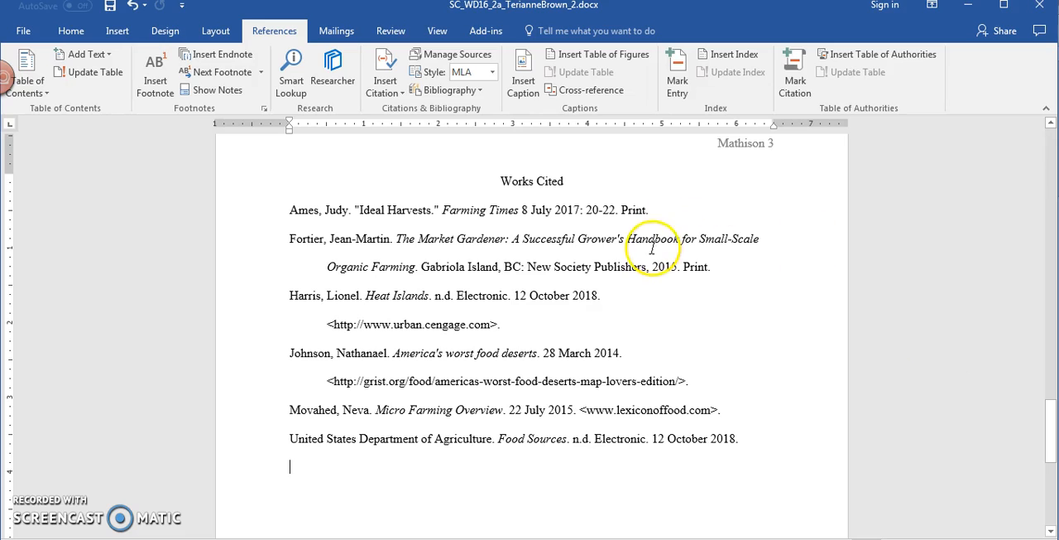
{"action": "left_click", "coordinate": [379, 294]}
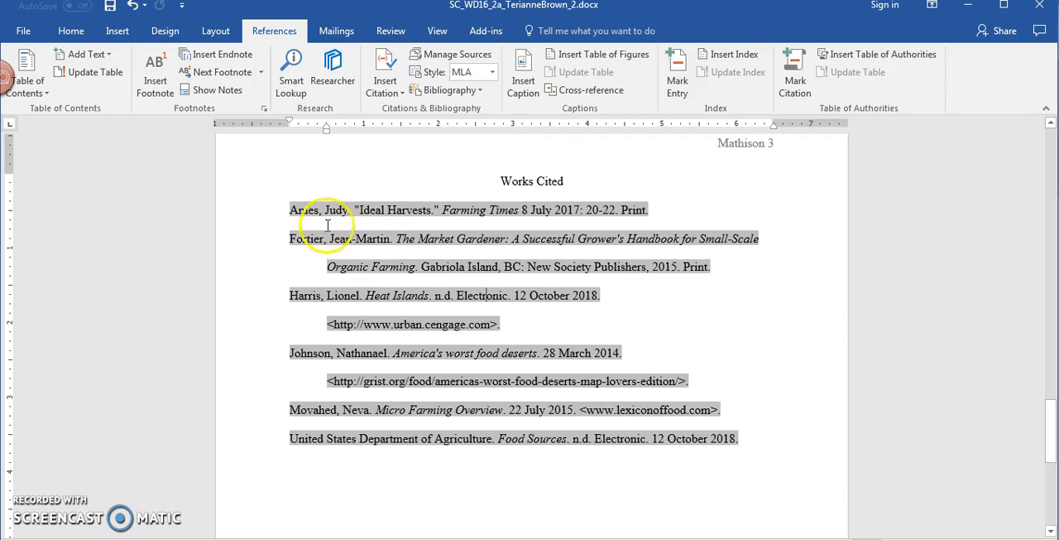
{"action": "left_click", "coordinate": [435, 58]}
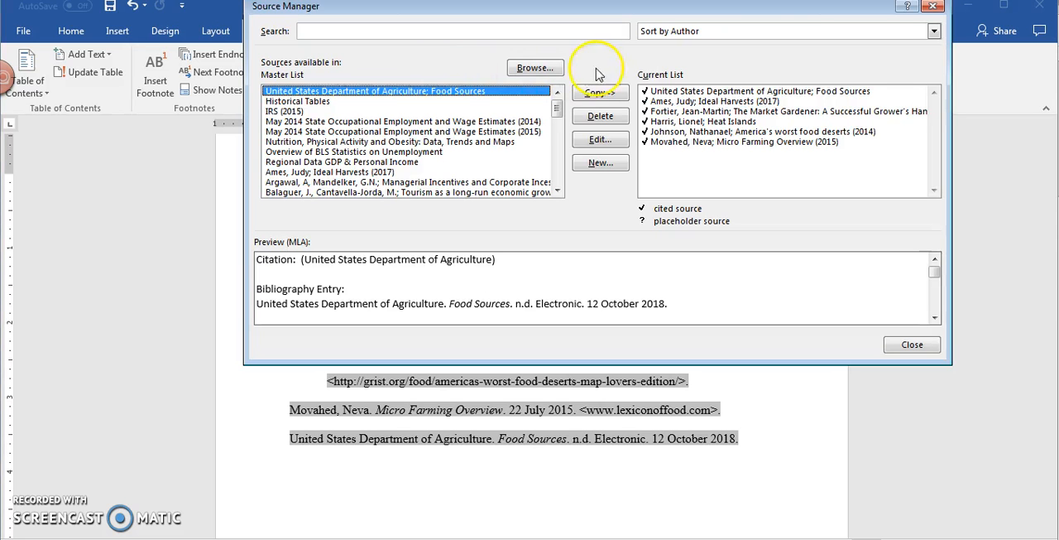
{"action": "left_click", "coordinate": [688, 122]}
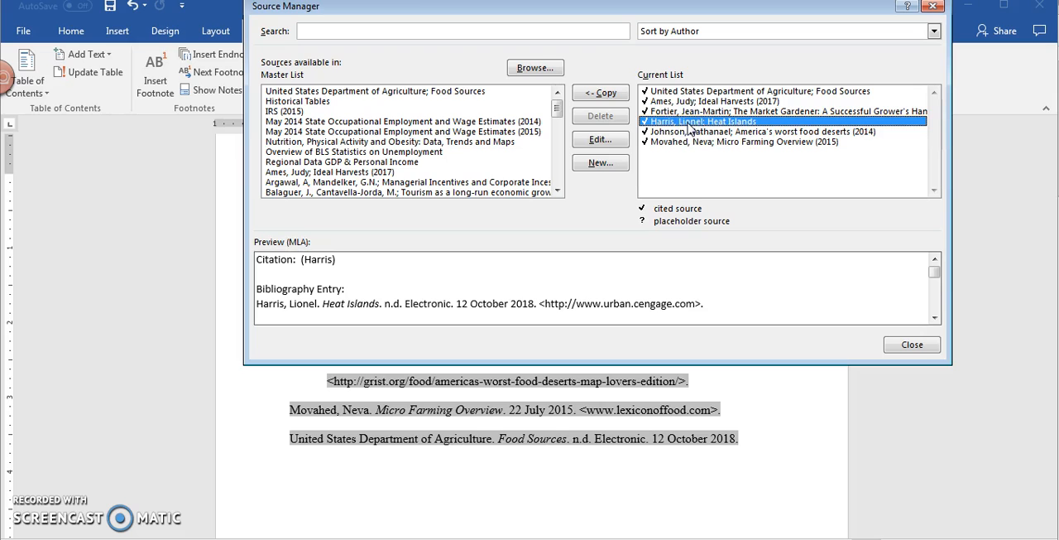
{"action": "left_click", "coordinate": [601, 141]}
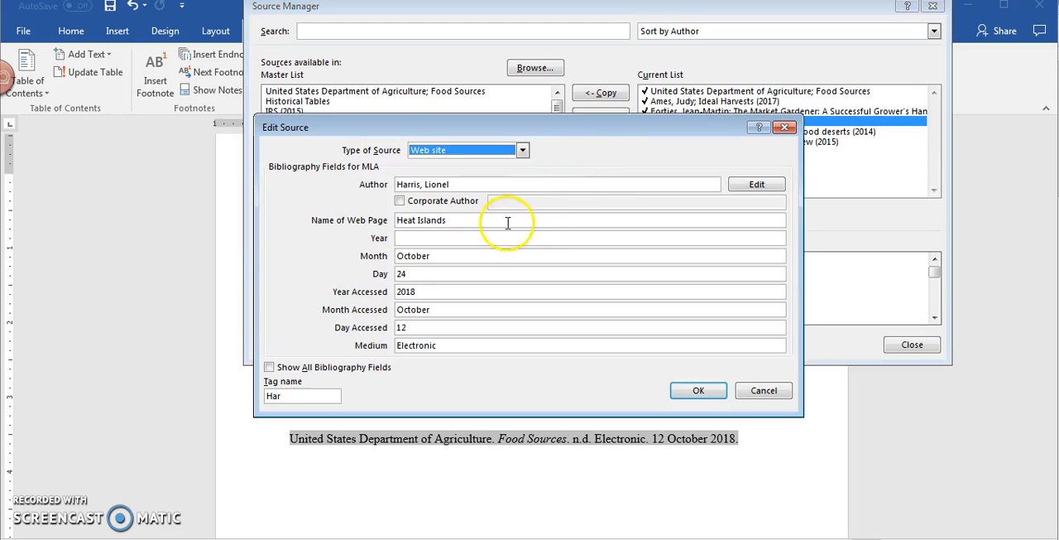
{"action": "left_click", "coordinate": [469, 239]}
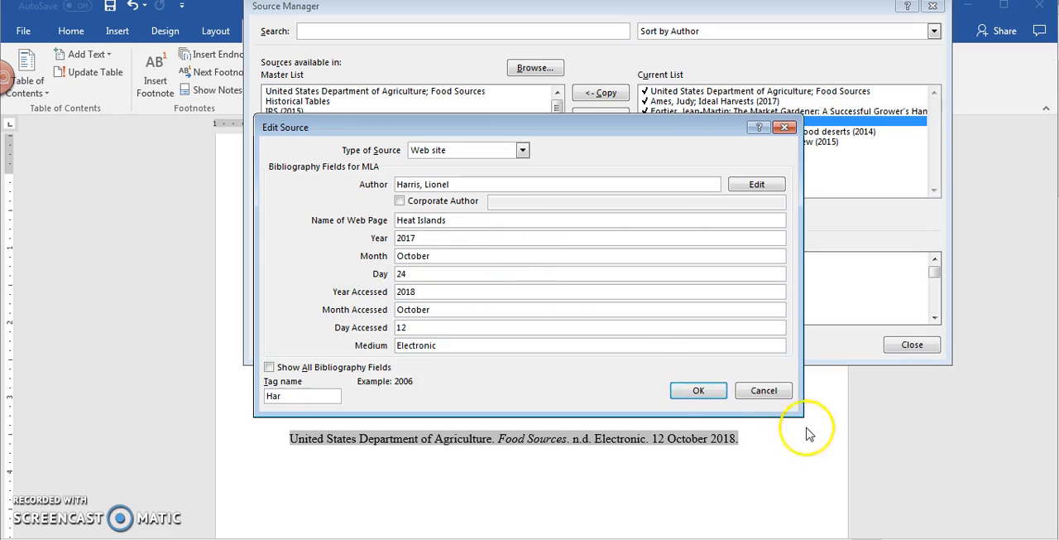
{"action": "left_click", "coordinate": [697, 391]}
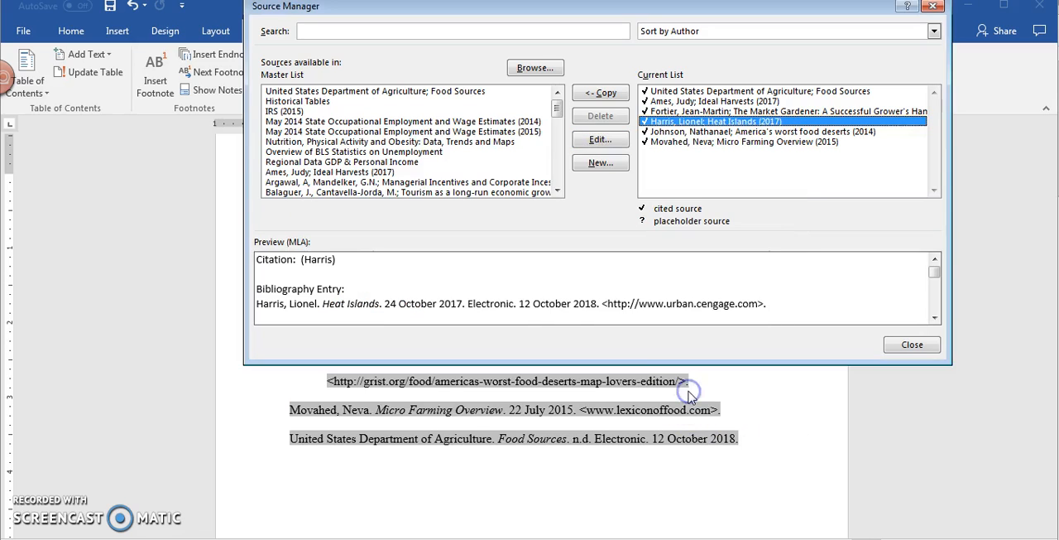
{"action": "left_click", "coordinate": [910, 346]}
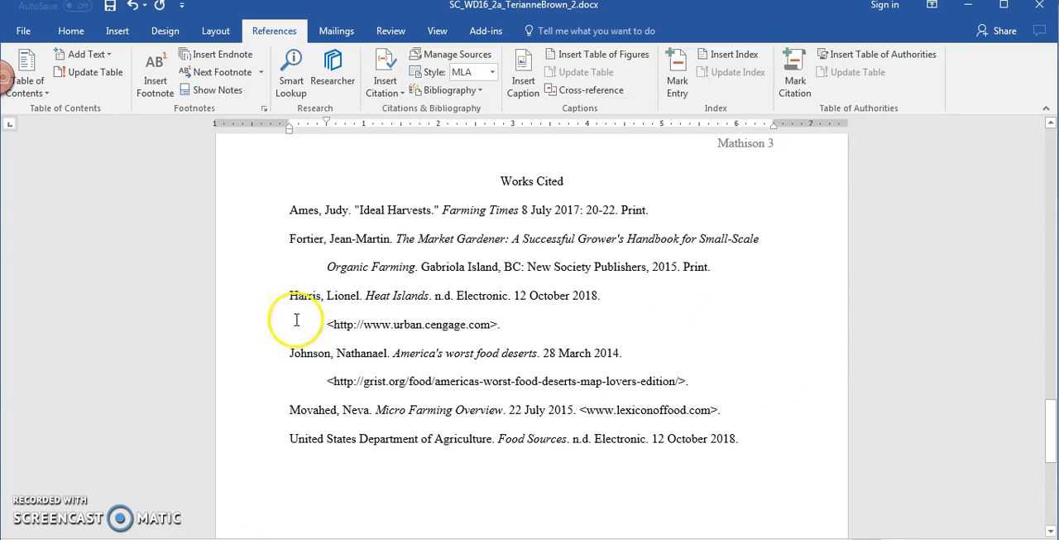
Step: Update the bibliography field under "Works Cited" so it reflects the edited "Heat Islands" source
{"action": "left_click", "coordinate": [748, 348]}
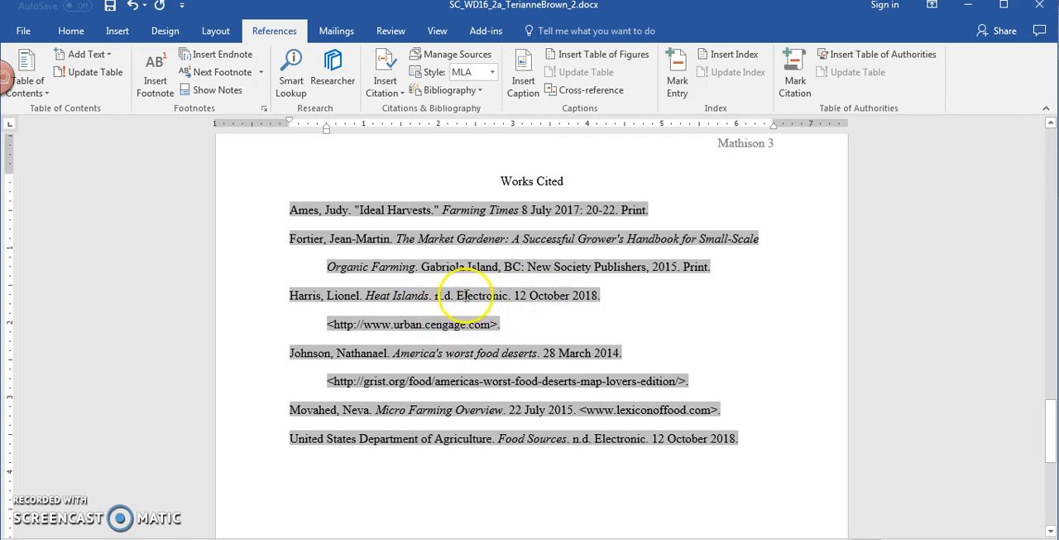
{"action": "right_click", "coordinate": [370, 300]}
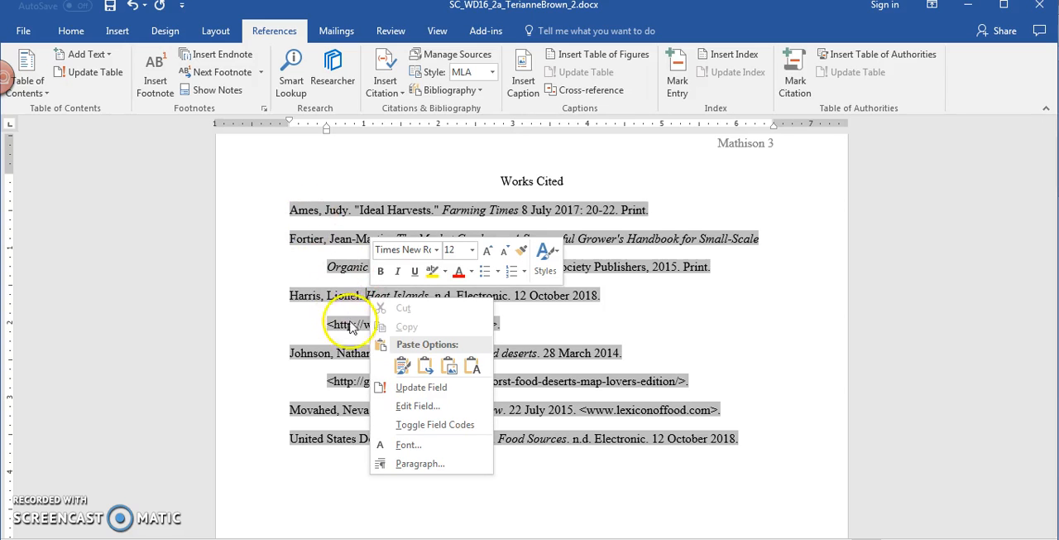
{"action": "left_click", "coordinate": [421, 387]}
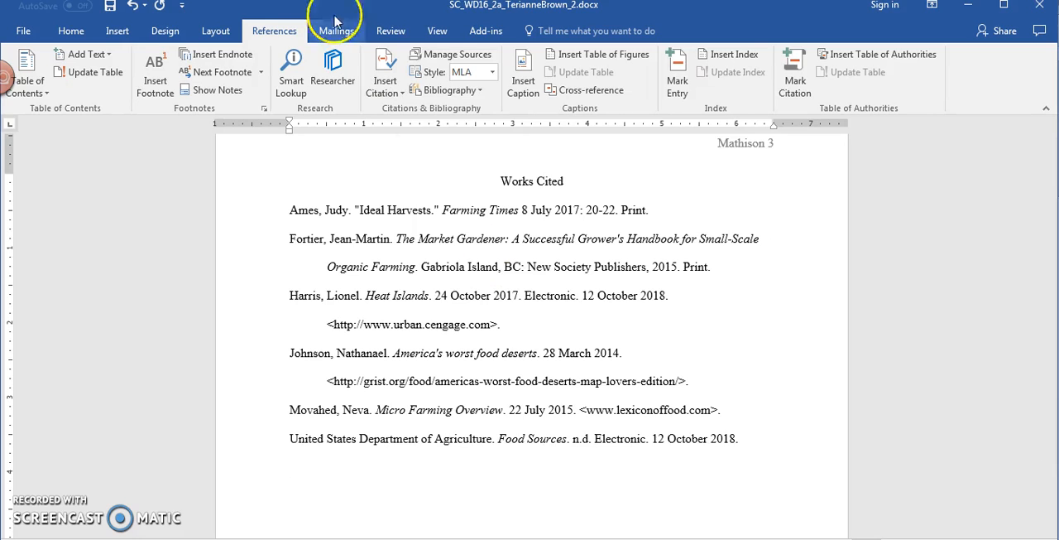
Step: Run the spelling and grammar check on the paper, correcting "biuld" to "build"
{"action": "left_click", "coordinate": [392, 34]}
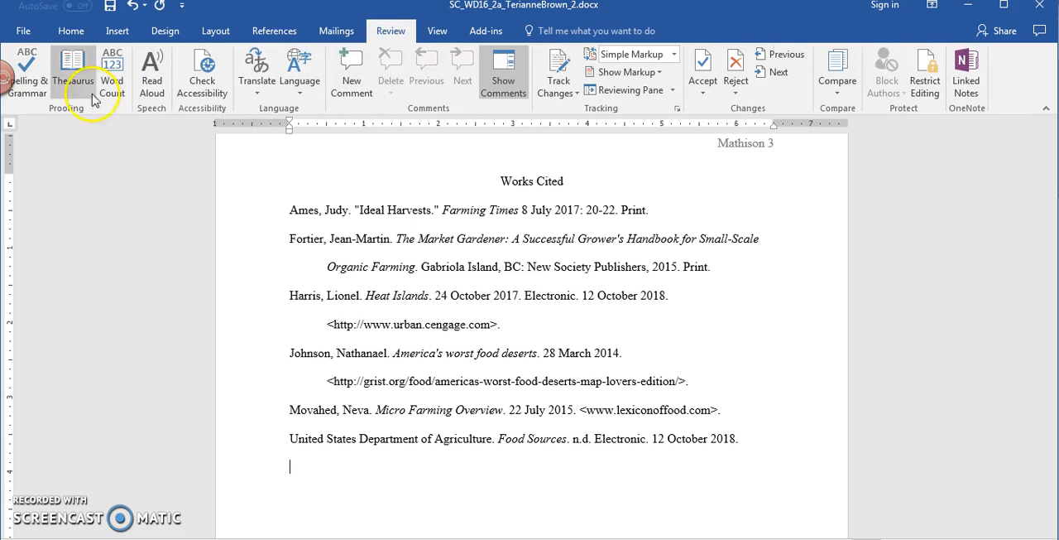
{"action": "left_click", "coordinate": [32, 82]}
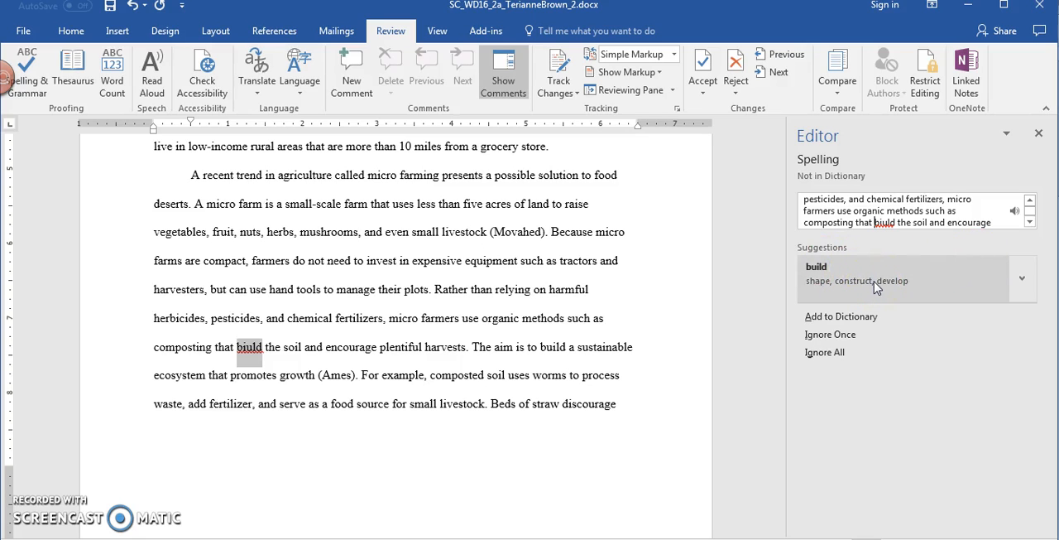
{"action": "left_click", "coordinate": [878, 286]}
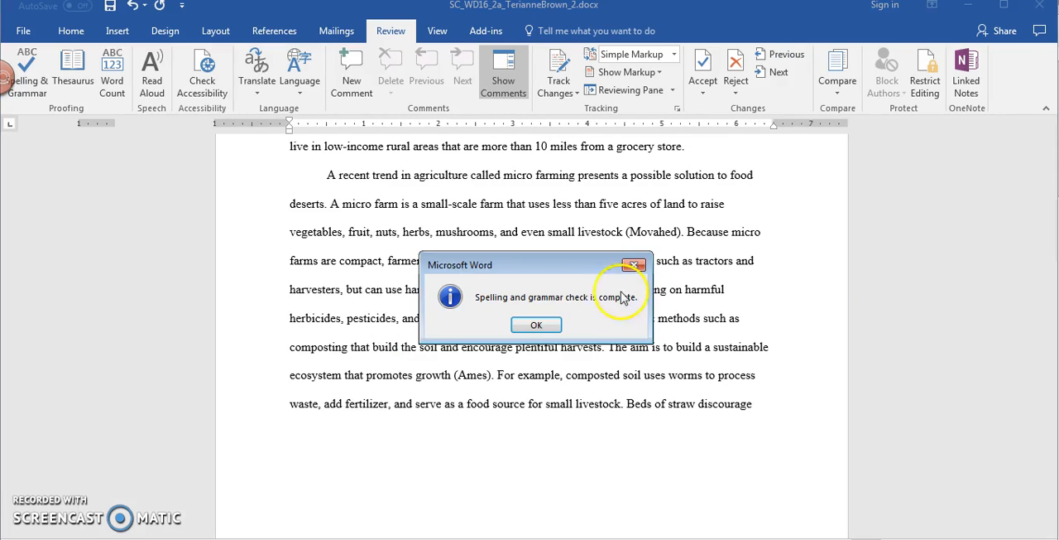
{"action": "left_click", "coordinate": [539, 324]}
{"action": "left_click_drag", "start_coordinate": [1048, 236], "coordinate": [1048, 155]}
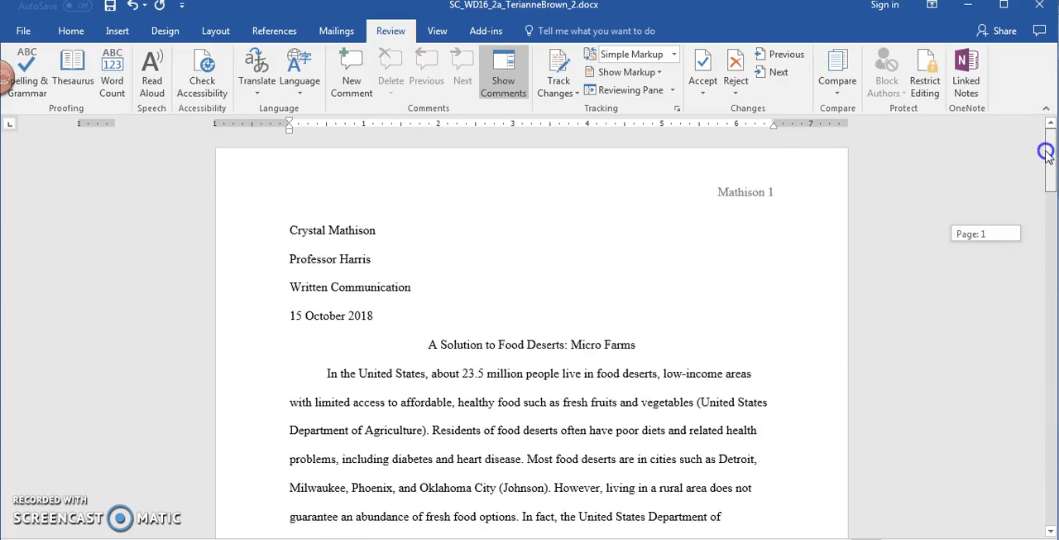
{"action": "left_click_drag", "start_coordinate": [1052, 260], "coordinate": [1051, 447]}
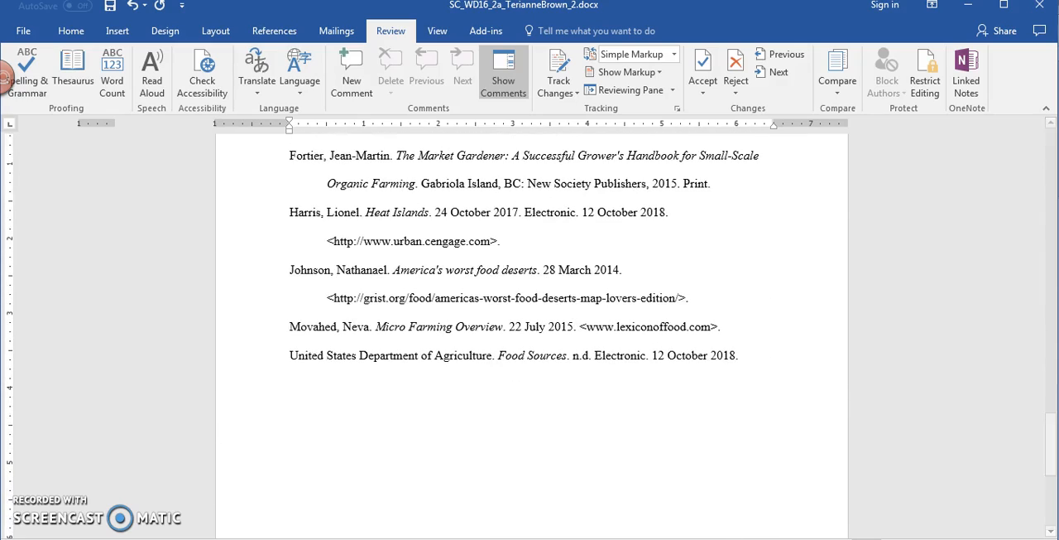